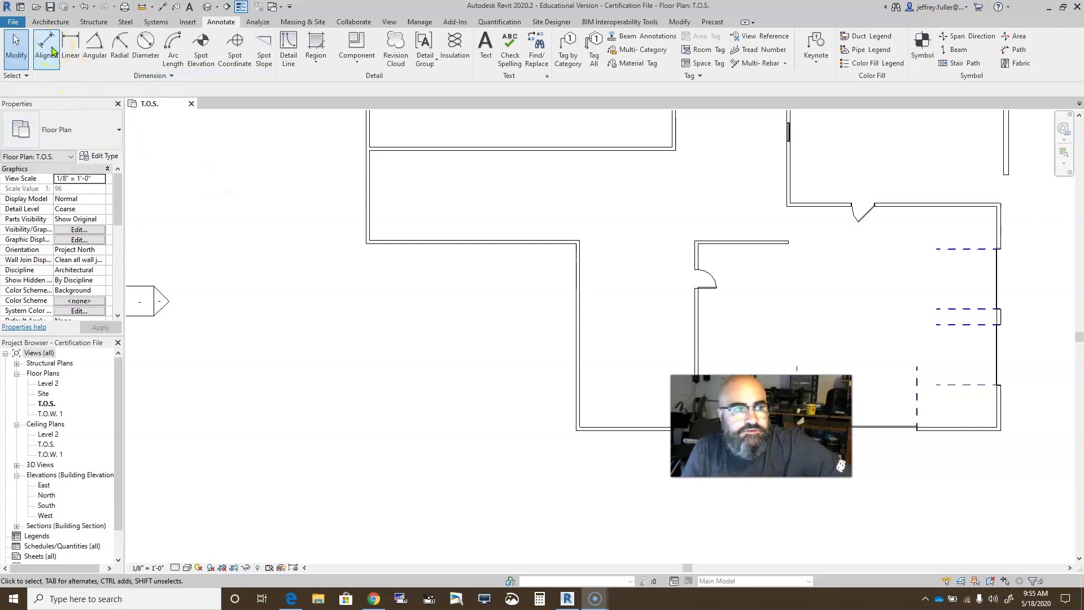
Step: Place an aligned dimension below the recessed exterior wall, from the west wall's centerline to the centerline of the next parallel exterior wall
{"action": "left_click", "coordinate": [49, 50]}
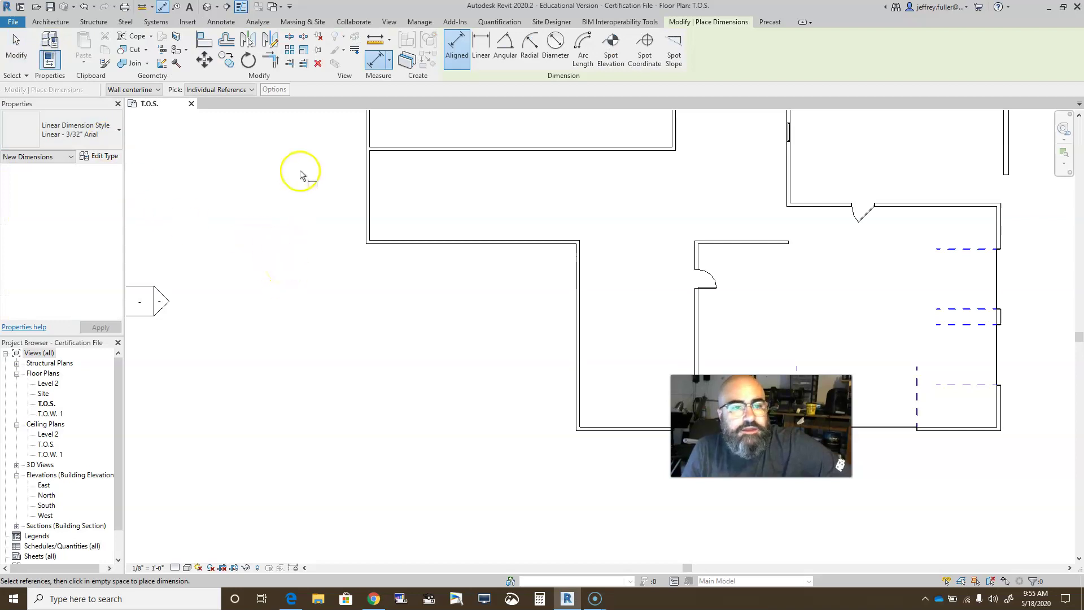
{"action": "scroll", "coordinate": [324, 287], "scroll_direction": "up", "scroll_amount": 1}
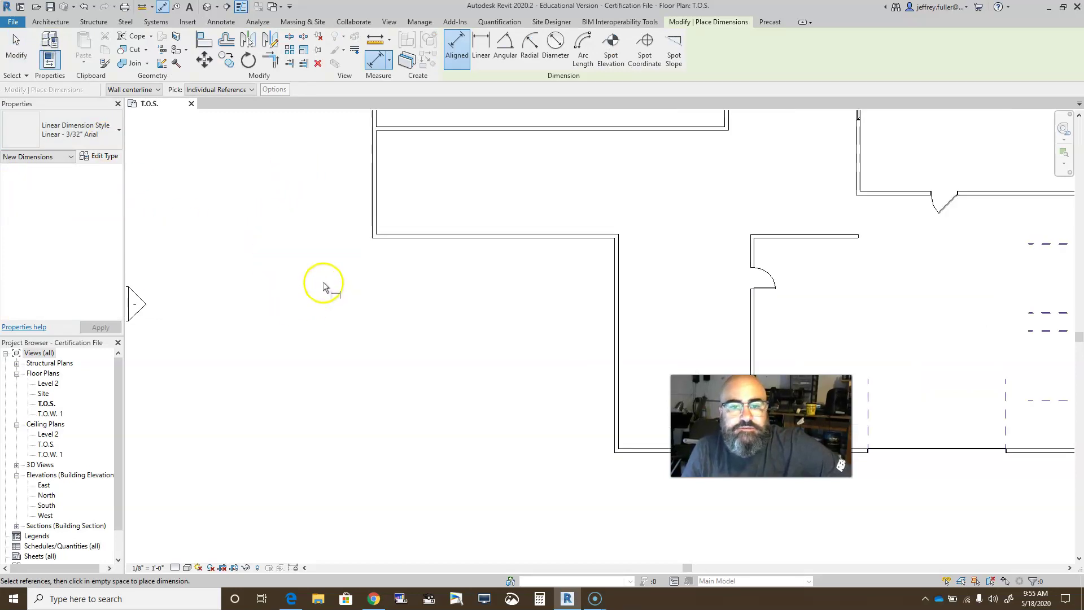
{"action": "left_click", "coordinate": [374, 223]}
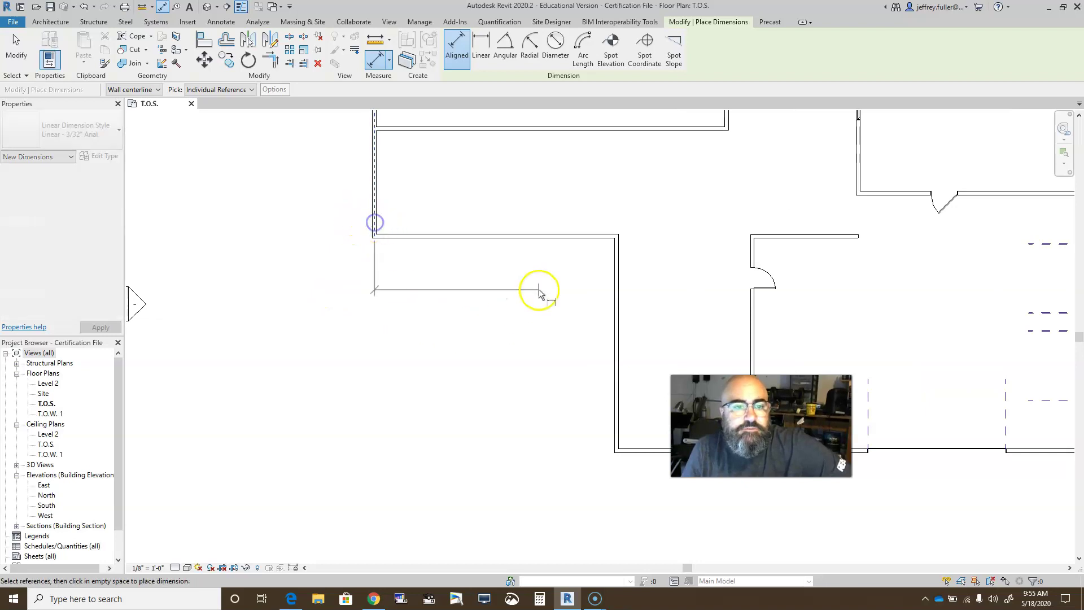
{"action": "left_click", "coordinate": [617, 261]}
{"action": "left_click", "coordinate": [513, 328]}
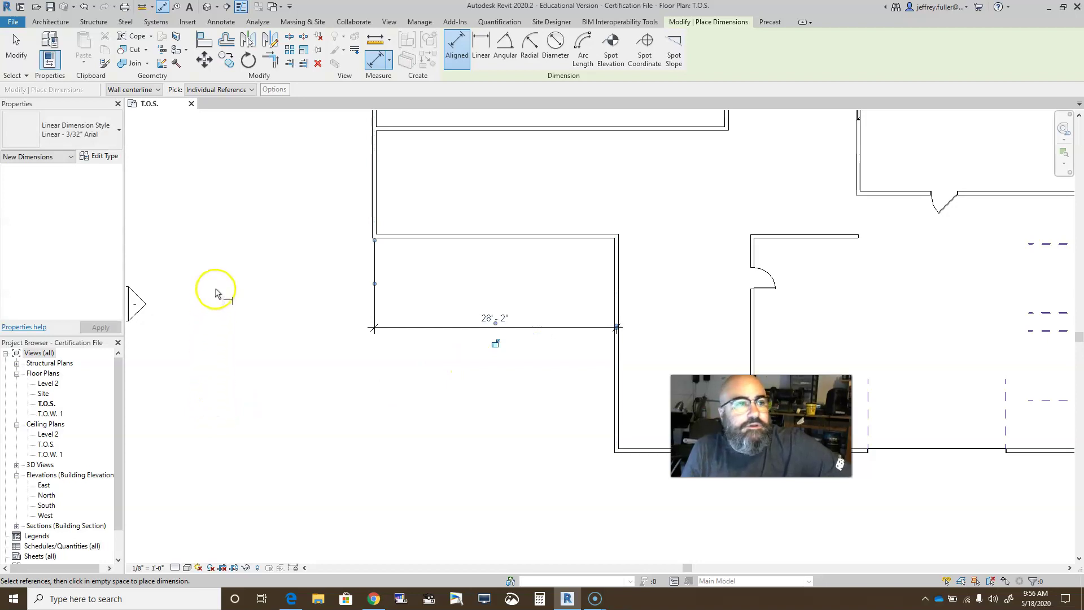
Step: Move the dimension's left witness line from the west wall's centerline to its outer face
{"action": "scroll", "coordinate": [373, 251], "scroll_direction": "up", "scroll_amount": 5}
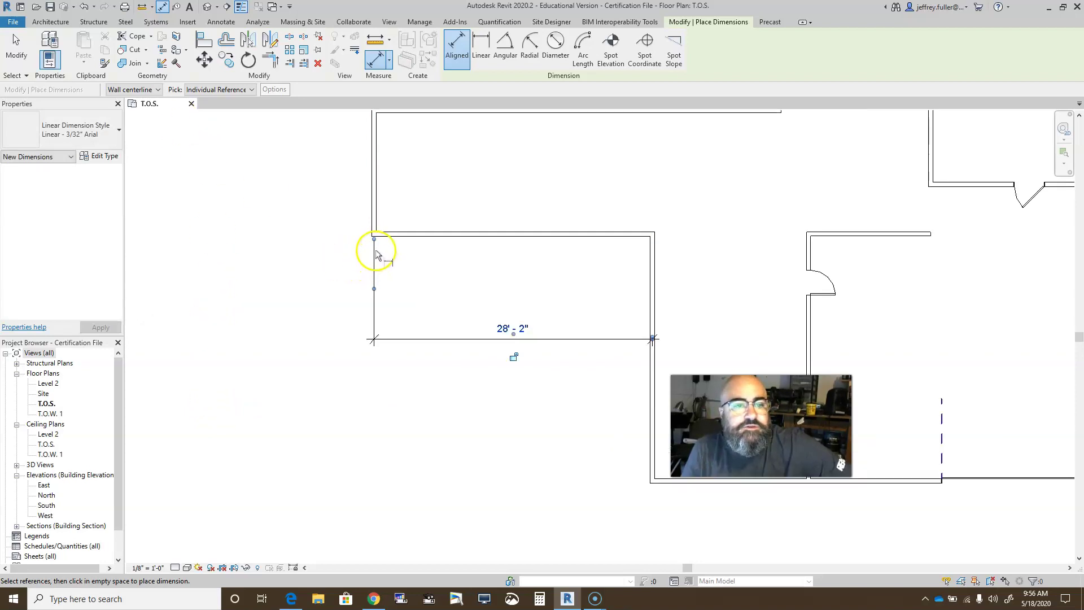
{"action": "scroll", "coordinate": [376, 253], "scroll_direction": "up", "scroll_amount": 2}
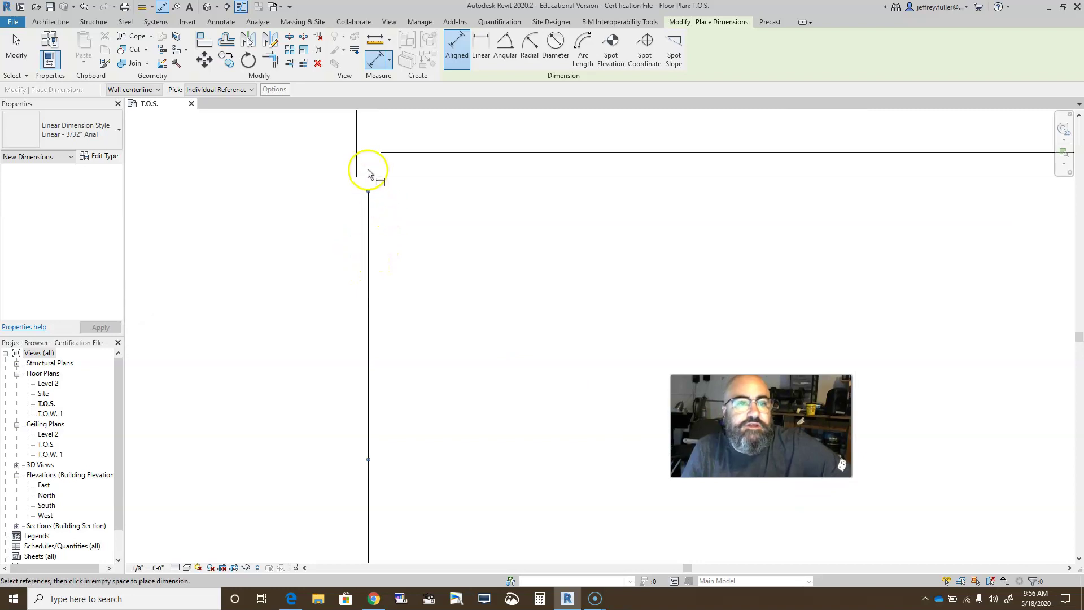
{"action": "scroll", "coordinate": [370, 347], "scroll_direction": "down", "scroll_amount": 4}
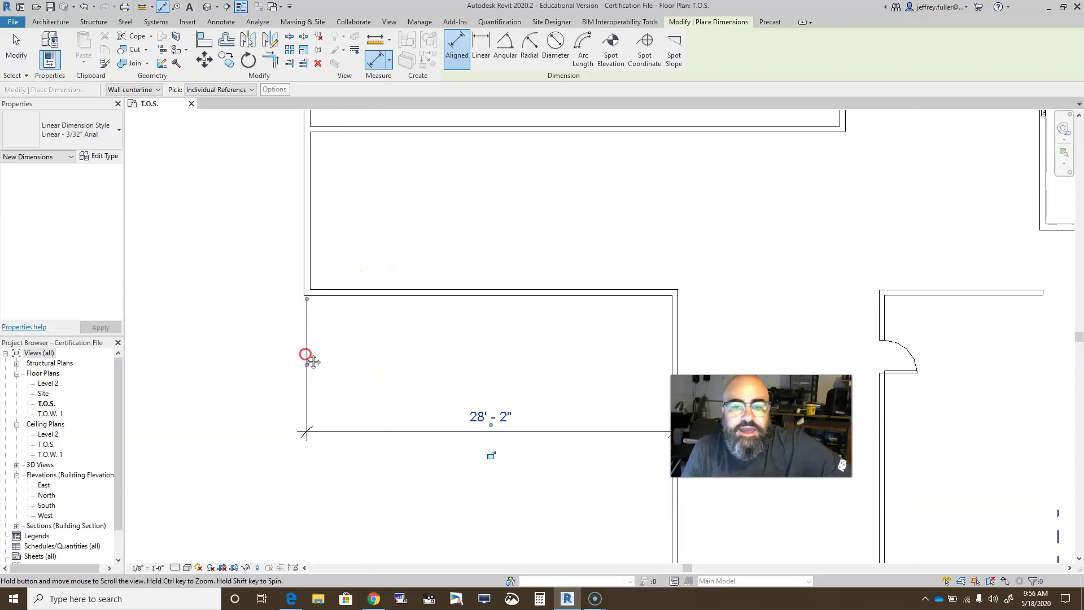
{"action": "middle_click_drag", "start_coordinate": [323, 366], "coordinate": [295, 349]}
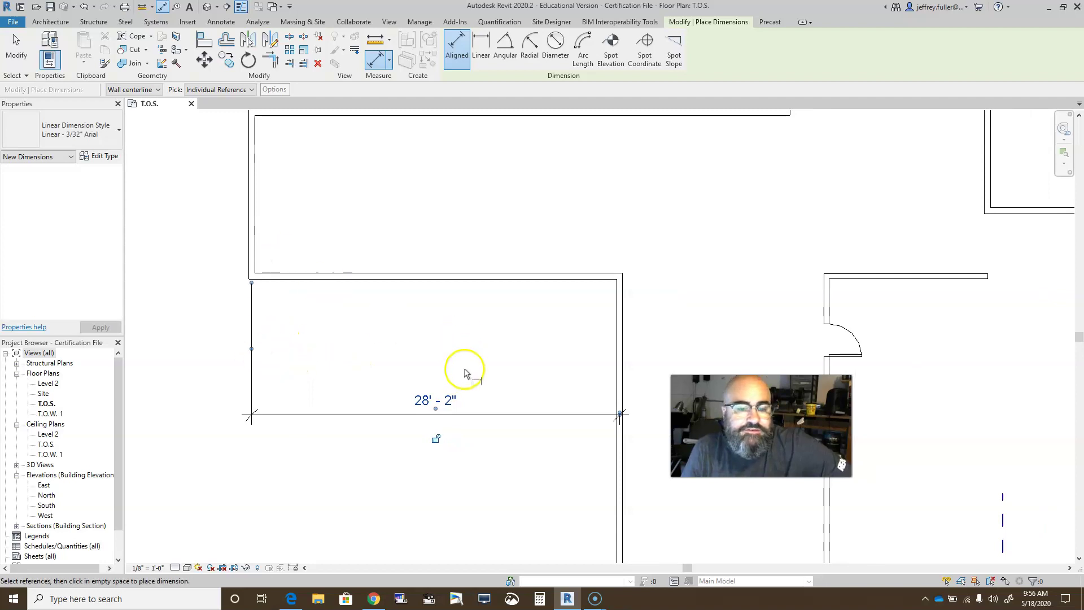
{"action": "middle_click_drag", "start_coordinate": [299, 365], "coordinate": [450, 444]}
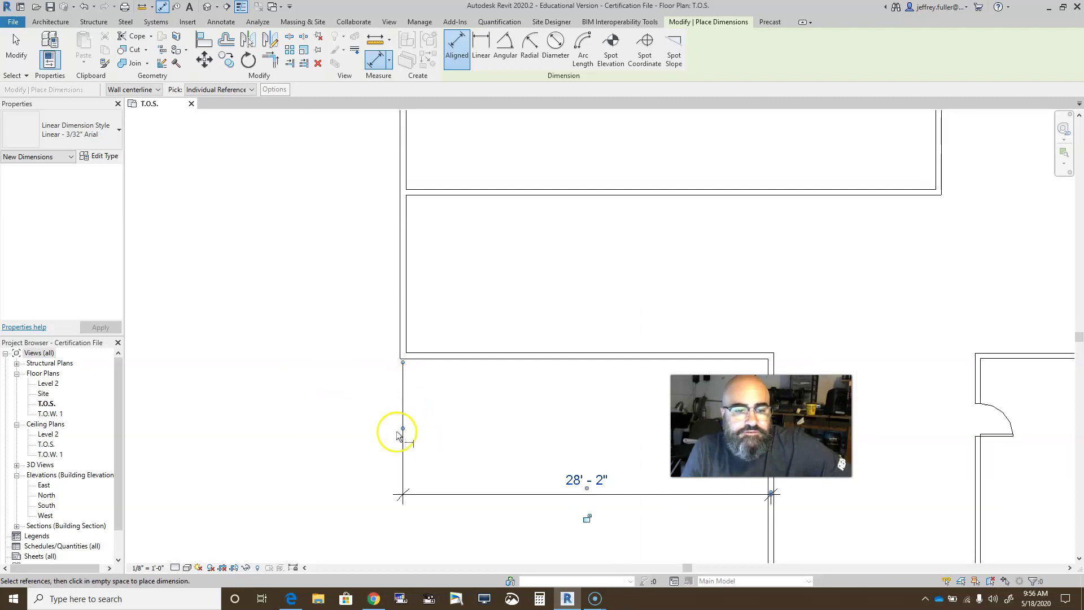
{"action": "left_click_drag", "start_coordinate": [407, 434], "coordinate": [399, 359]}
{"action": "middle_click_drag", "start_coordinate": [421, 513], "coordinate": [175, 427]}
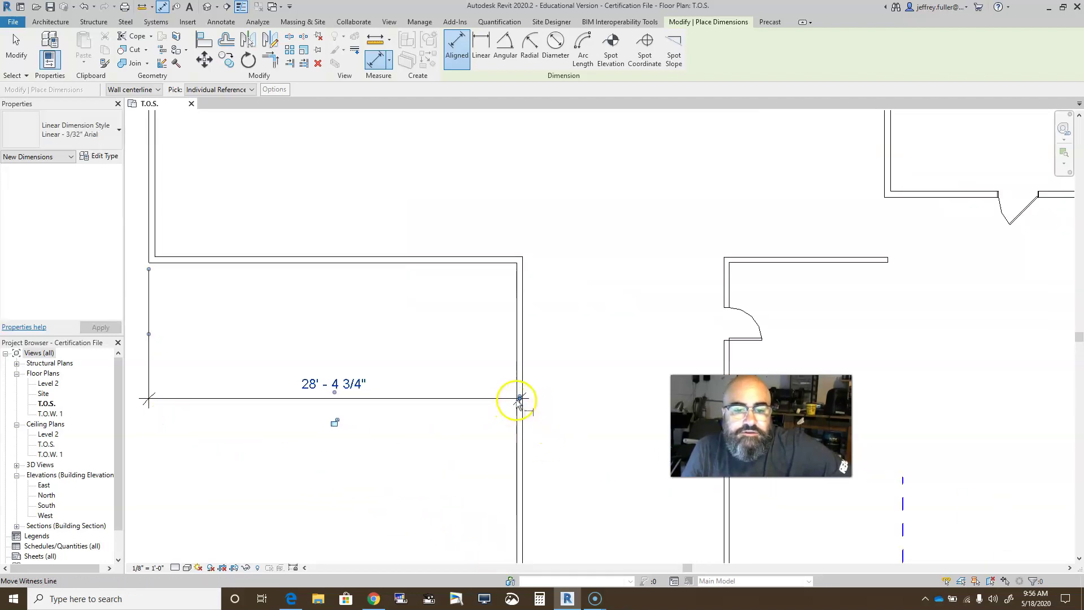
{"action": "left_click_drag", "start_coordinate": [519, 399], "coordinate": [515, 282]}
{"action": "scroll", "coordinate": [515, 305], "scroll_direction": "up", "scroll_amount": 5}
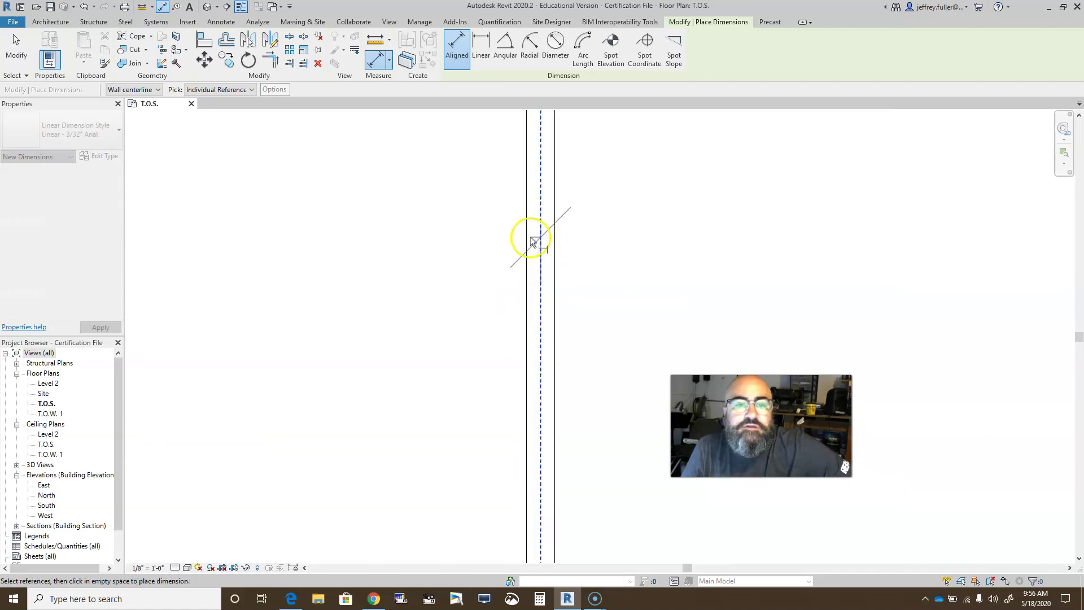
{"action": "scroll", "coordinate": [496, 368], "scroll_direction": "down", "scroll_amount": 3}
{"action": "middle_click_drag", "start_coordinate": [476, 527], "coordinate": [477, 145]}
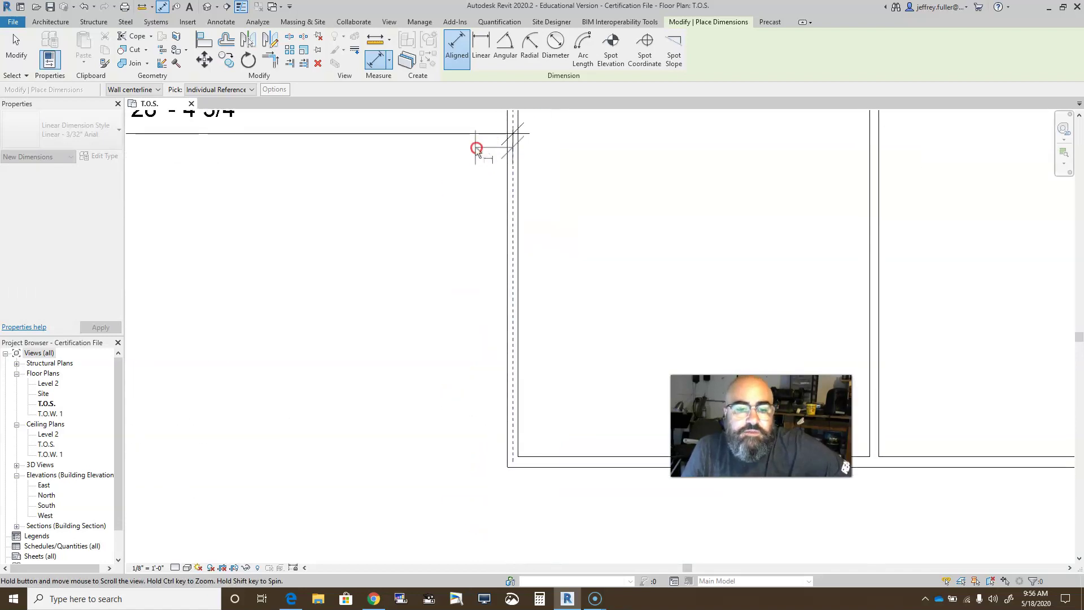
{"action": "left_click", "coordinate": [508, 464]}
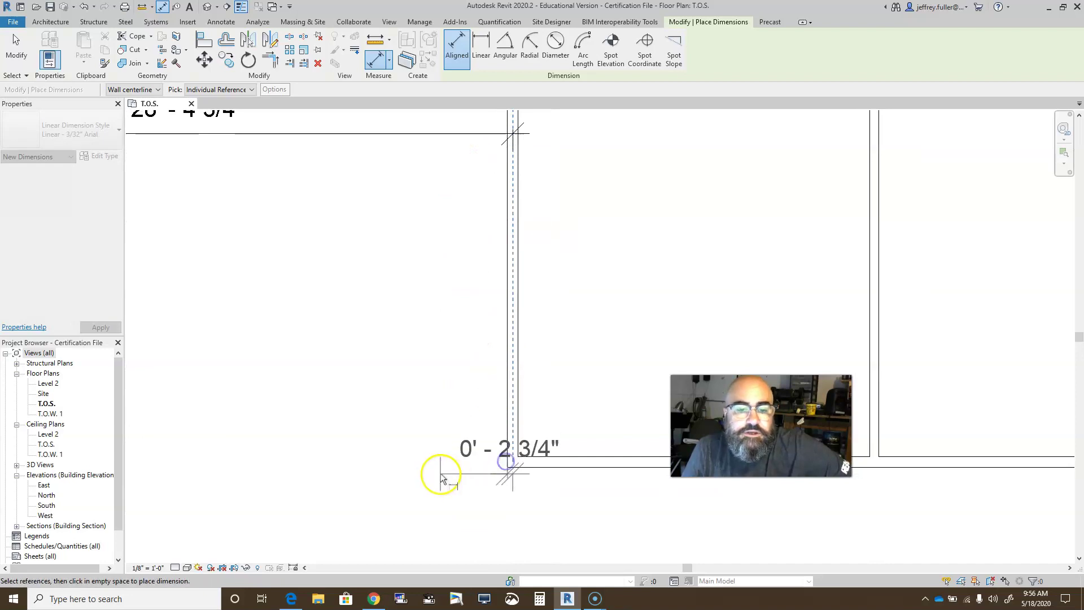
{"action": "key", "text": "Escape"}
{"action": "key", "text": "Escape"}
{"action": "scroll", "coordinate": [456, 464], "scroll_direction": "down", "scroll_amount": 4}
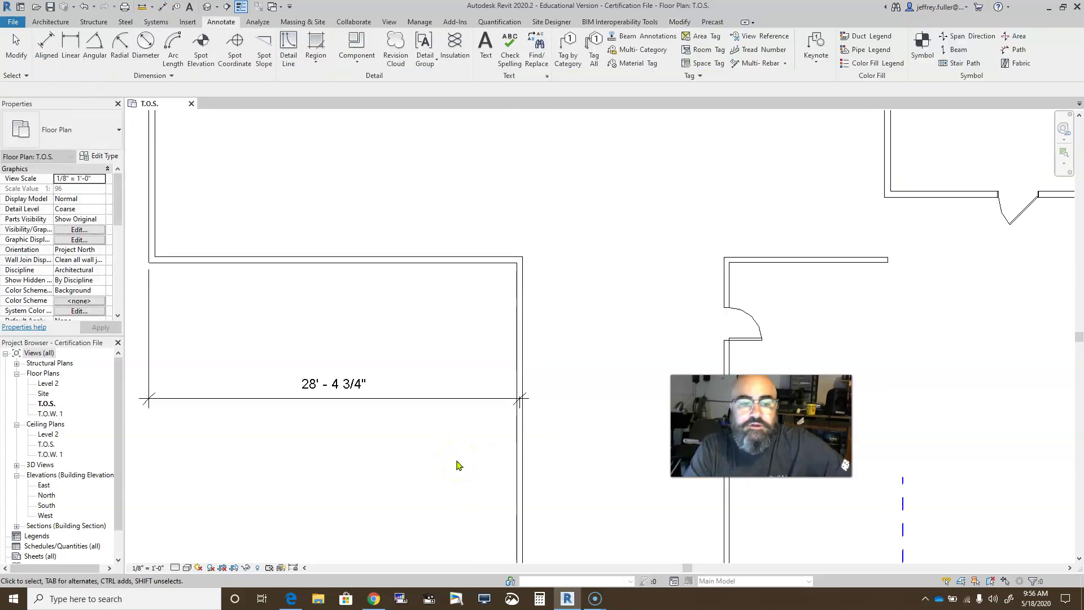
Step: Set the dimension's reference preference to Wall faces and move its right witness line to the outer face of the wall
{"action": "left_click", "coordinate": [427, 404]}
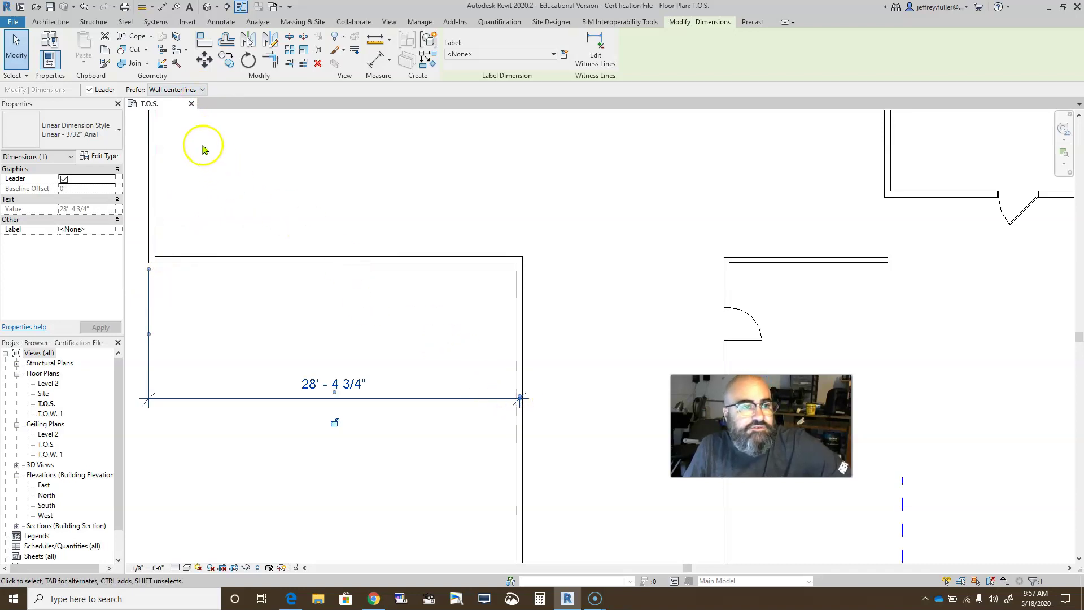
{"action": "left_click", "coordinate": [199, 89]}
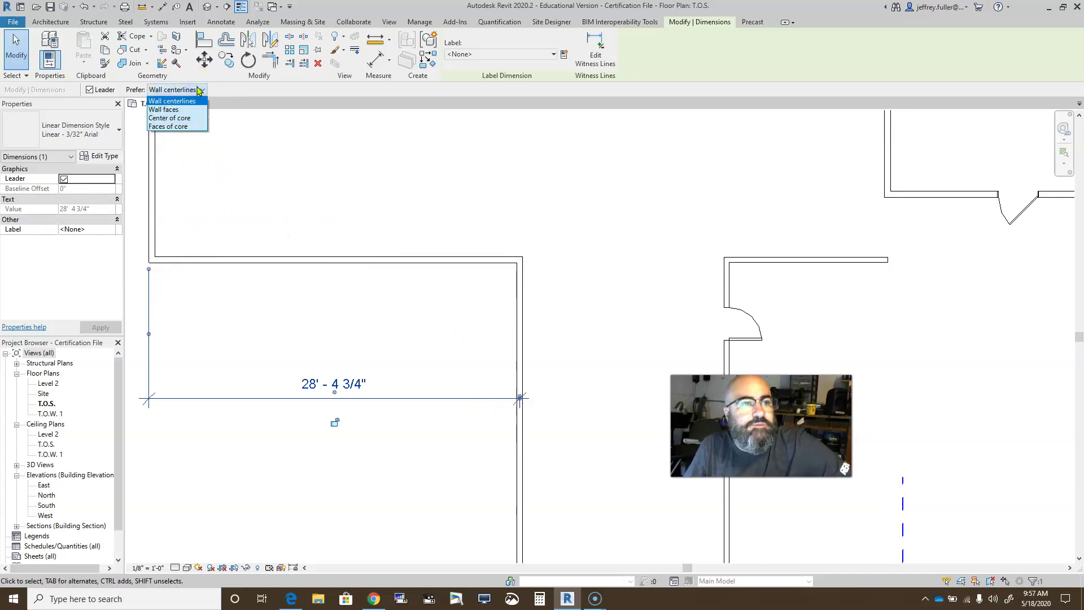
{"action": "left_click", "coordinate": [181, 110]}
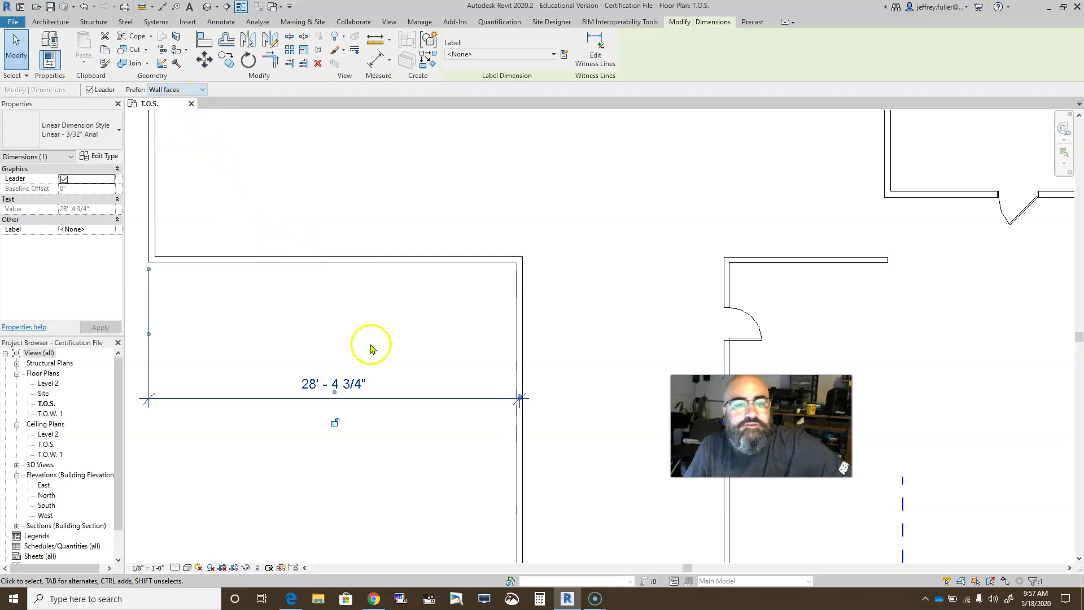
{"action": "mouse_move", "coordinate": [520, 398]}
{"action": "left_mouse_down"}
{"action": "mouse_move", "coordinate": [491, 394]}
{"action": "mouse_move", "coordinate": [514, 398]}
{"action": "left_mouse_up"}
{"action": "left_click_drag", "start_coordinate": [504, 437], "coordinate": [494, 443]}
Step: Move the dimension line down so it sits below the building's south exterior wall
{"action": "scroll", "coordinate": [367, 438], "scroll_direction": "down", "scroll_amount": 2}
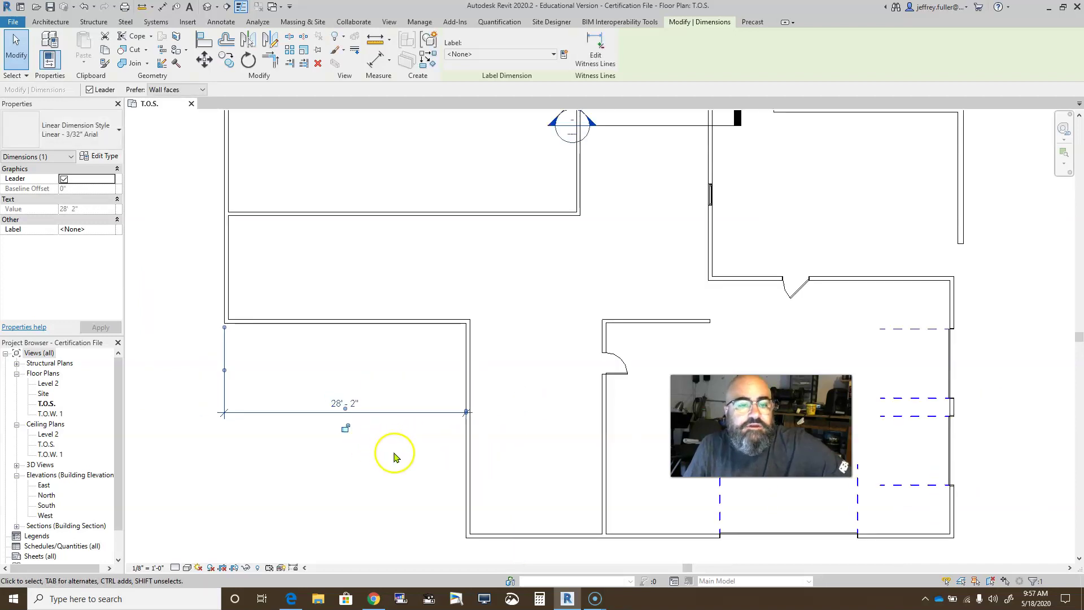
{"action": "middle_click_drag", "start_coordinate": [391, 451], "coordinate": [462, 404]}
{"action": "scroll", "coordinate": [333, 321], "scroll_direction": "up", "scroll_amount": 3}
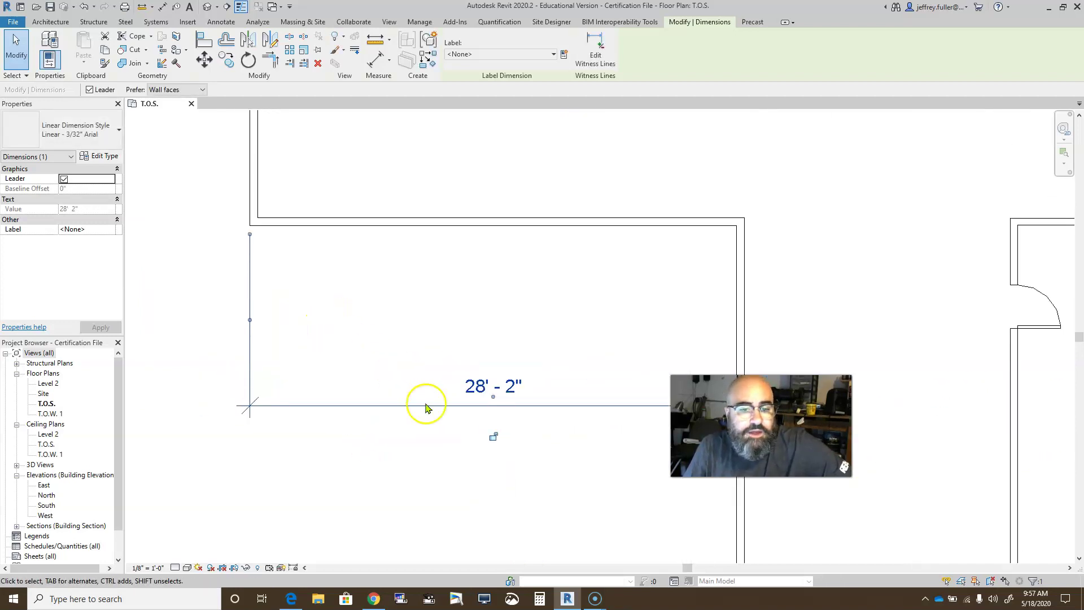
{"action": "middle_click_drag", "start_coordinate": [564, 517], "coordinate": [428, 307]}
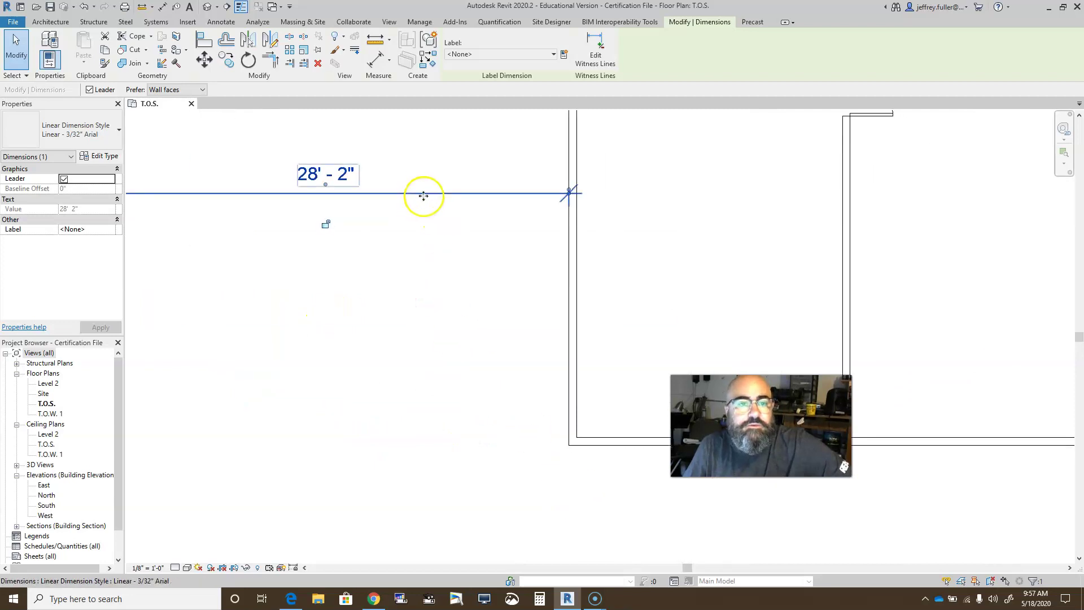
{"action": "left_click_drag", "start_coordinate": [424, 196], "coordinate": [411, 532]}
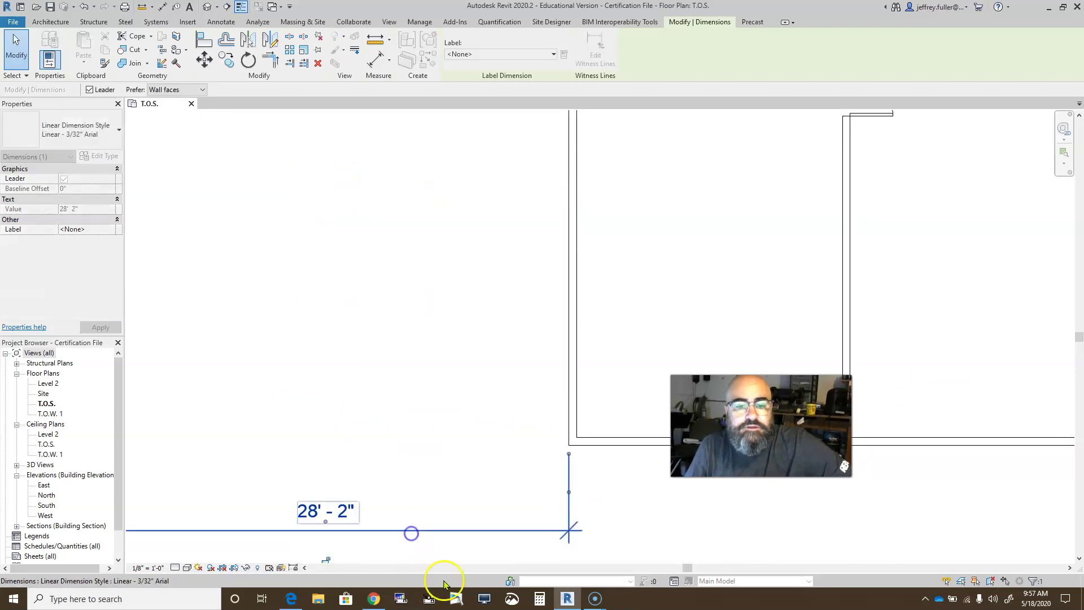
{"action": "scroll", "coordinate": [513, 464], "scroll_direction": "down", "scroll_amount": 3}
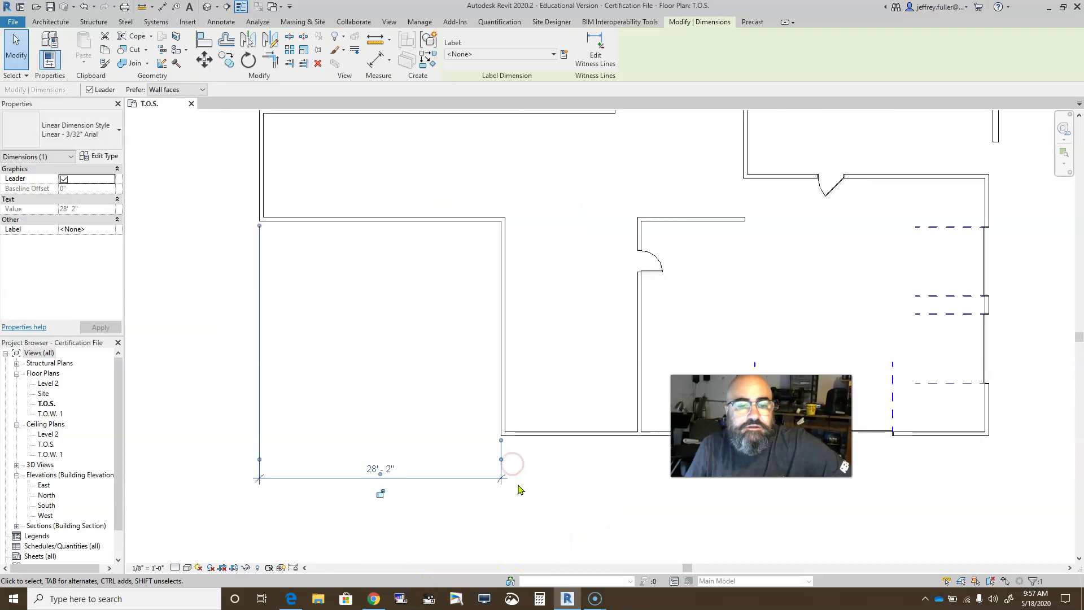
{"action": "middle_click_drag", "start_coordinate": [532, 508], "coordinate": [508, 476]}
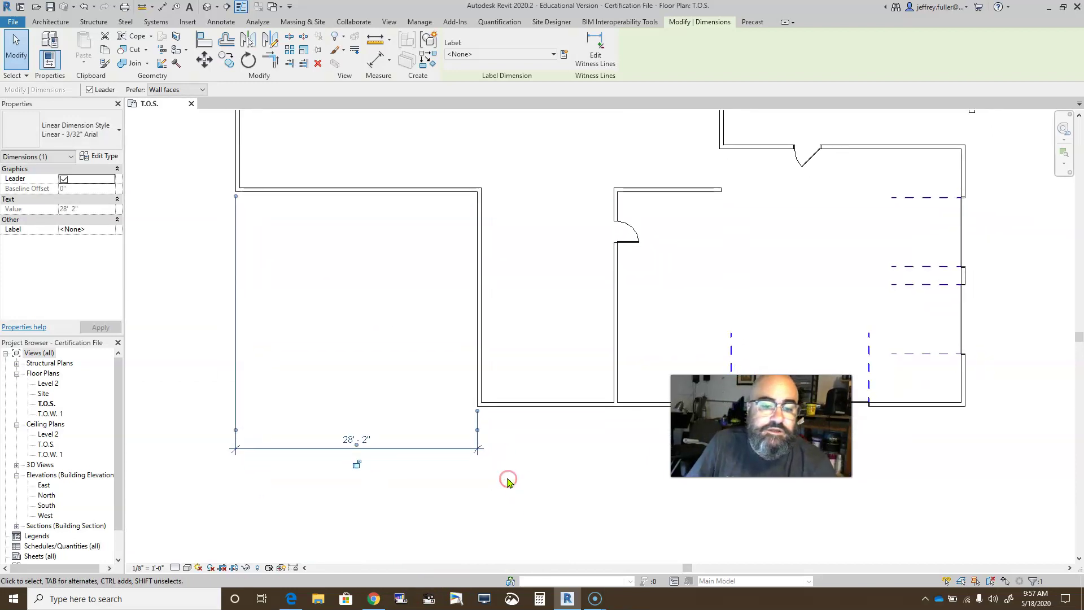
Step: Try the right witness line on the wall's inner face and centerline, and return it to the outer face
{"action": "scroll", "coordinate": [474, 422], "scroll_direction": "up", "scroll_amount": 3}
{"action": "left_click_drag", "start_coordinate": [494, 439], "coordinate": [503, 365]}
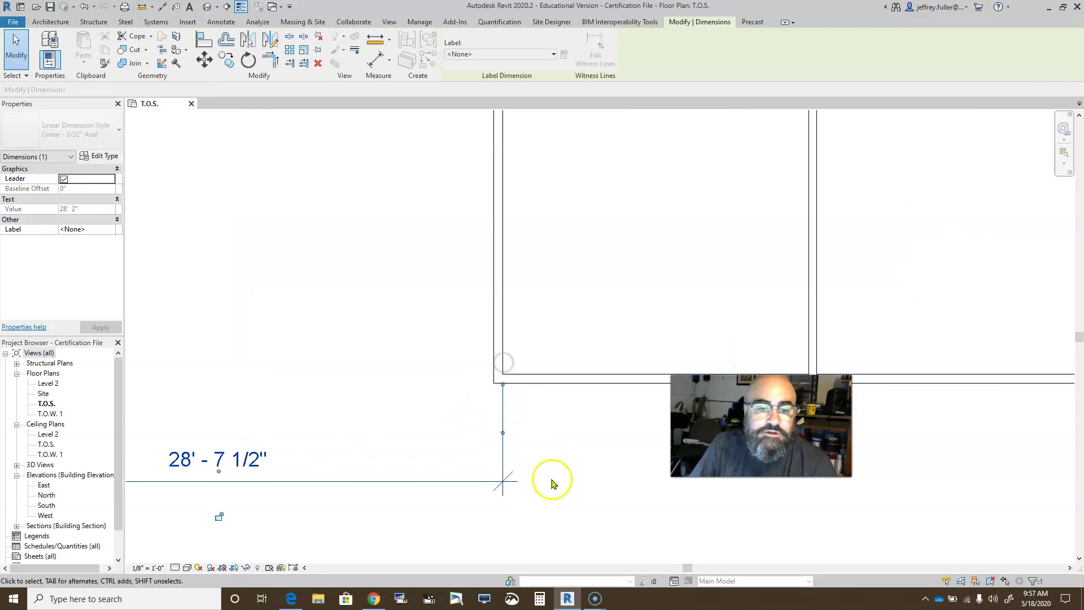
{"action": "left_click_drag", "start_coordinate": [503, 435], "coordinate": [497, 364]}
{"action": "left_click_drag", "start_coordinate": [494, 438], "coordinate": [499, 364]}
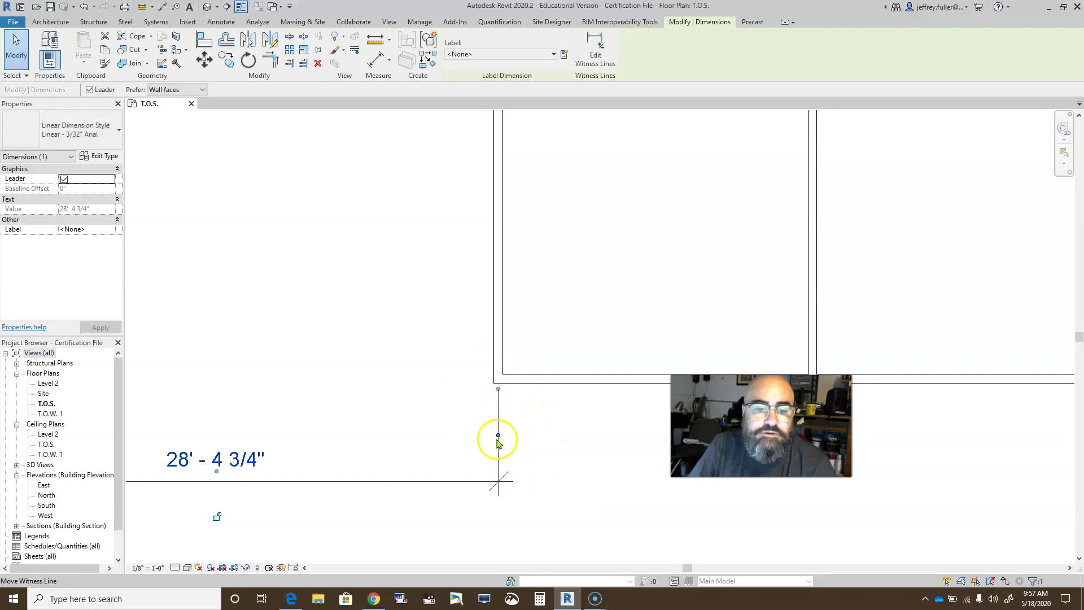
{"action": "left_click_drag", "start_coordinate": [497, 438], "coordinate": [493, 375]}
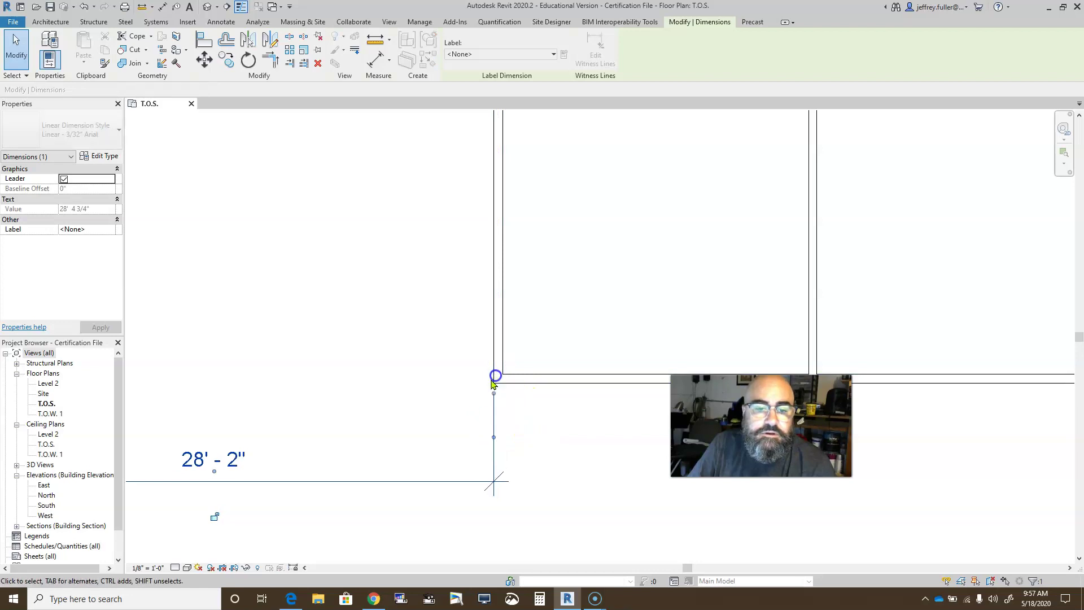
{"action": "scroll", "coordinate": [457, 463], "scroll_direction": "down", "scroll_amount": 3}
{"action": "middle_click_drag", "start_coordinate": [472, 501], "coordinate": [550, 498]}
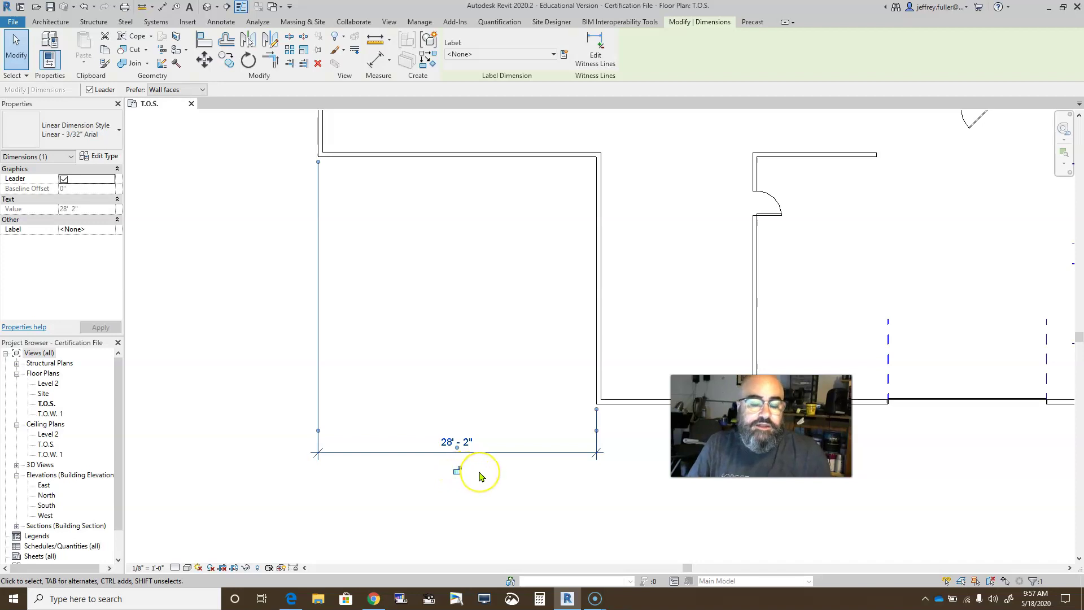
{"action": "scroll", "coordinate": [479, 476], "scroll_direction": "down", "scroll_amount": 2}
{"action": "scroll", "coordinate": [482, 485], "scroll_direction": "up", "scroll_amount": 2}
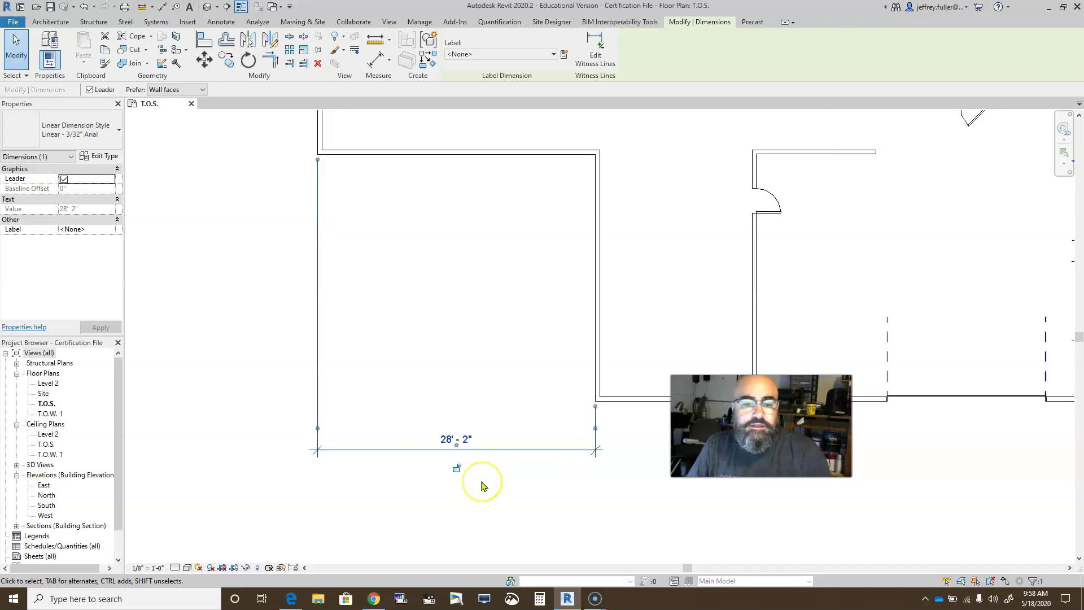
{"action": "middle_click", "coordinate": [497, 481]}
{"action": "middle_click", "coordinate": [497, 482]}
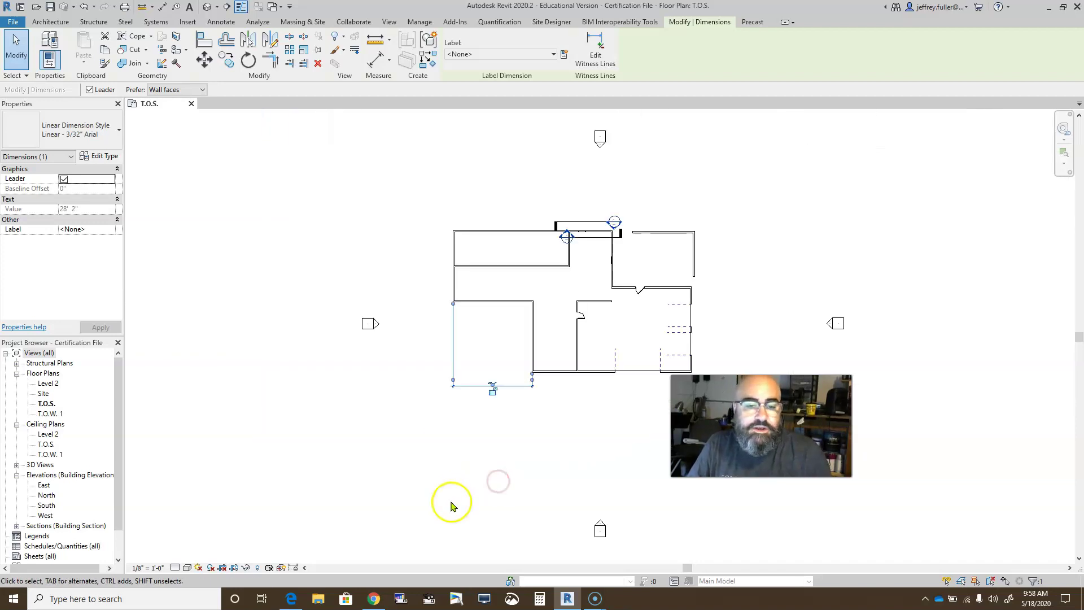
{"action": "scroll", "coordinate": [460, 380], "scroll_direction": "up", "scroll_amount": 3}
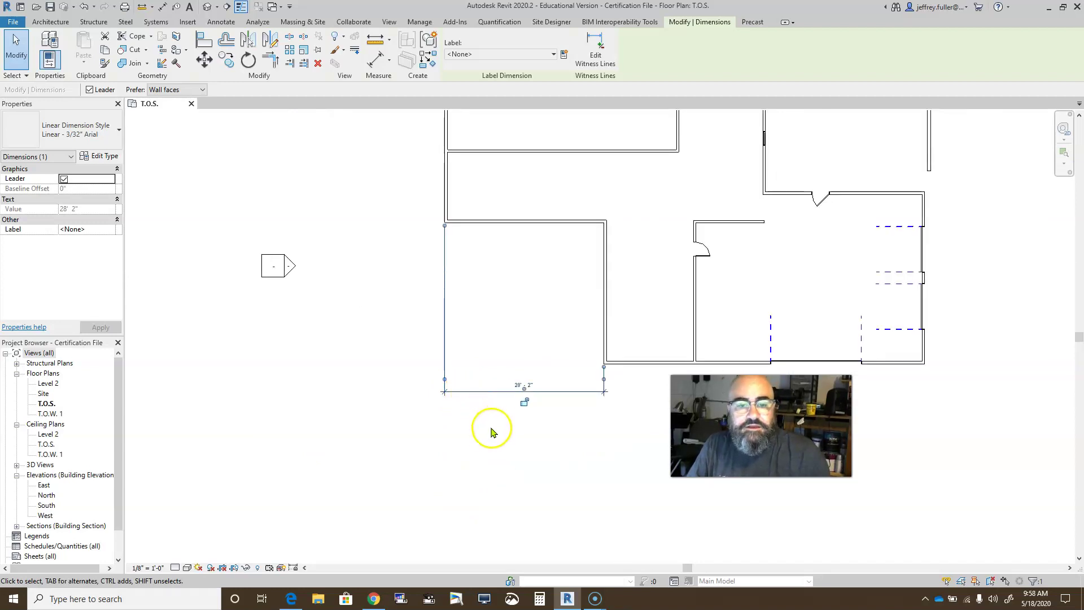
{"action": "scroll", "coordinate": [492, 432], "scroll_direction": "up", "scroll_amount": 3}
{"action": "middle_click_drag", "start_coordinate": [479, 425], "coordinate": [417, 456]}
{"action": "scroll", "coordinate": [417, 456], "scroll_direction": "up", "scroll_amount": 1}
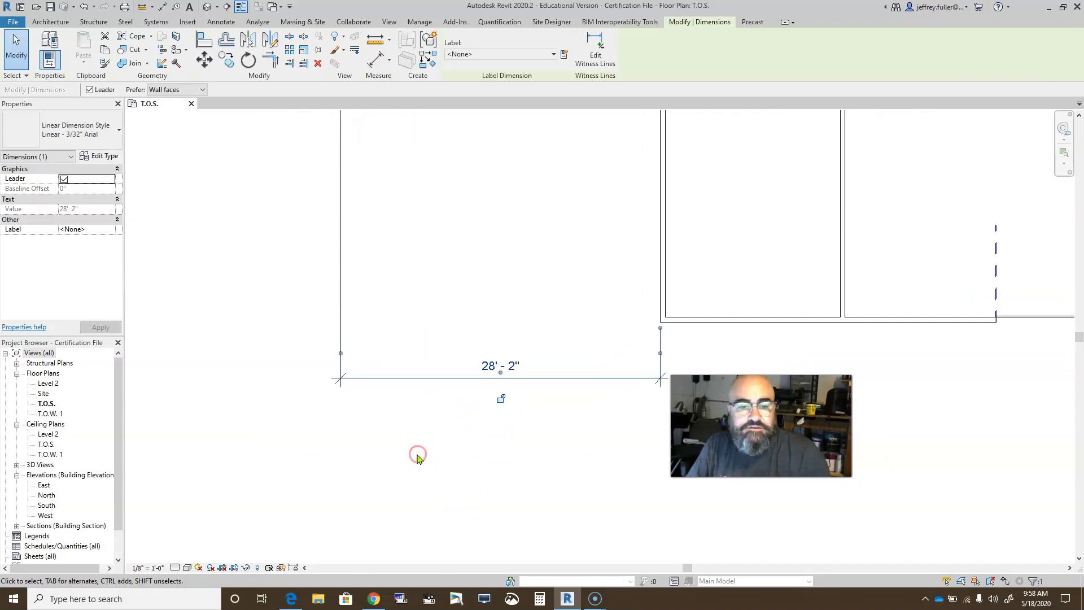
{"action": "scroll", "coordinate": [411, 435], "scroll_direction": "down", "scroll_amount": 2}
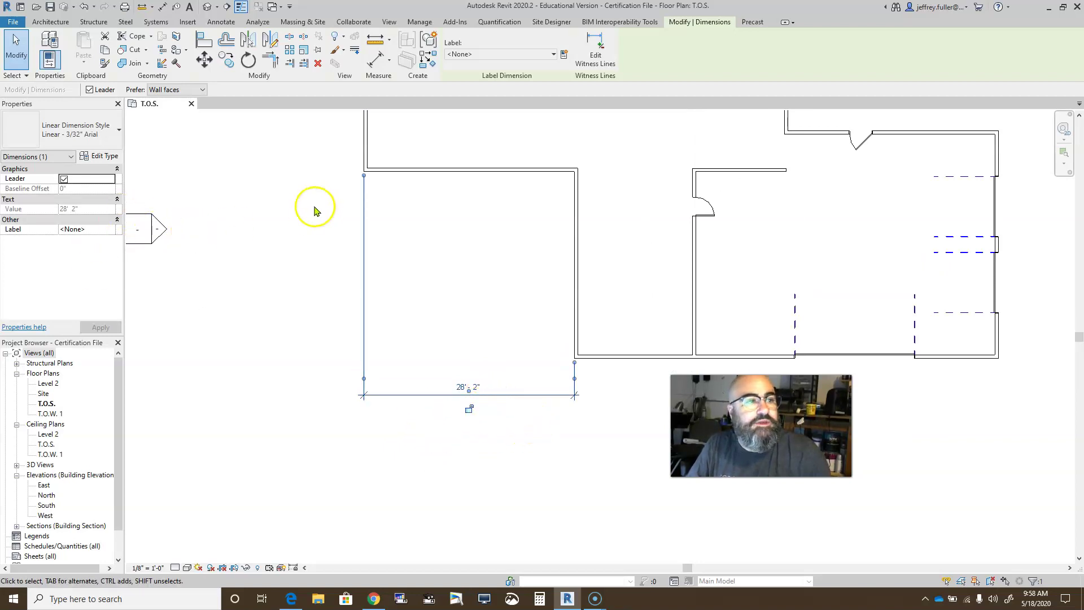
Step: Change the selected dimension's type to Linear - 1/4" Arial 2
{"action": "left_click", "coordinate": [79, 134]}
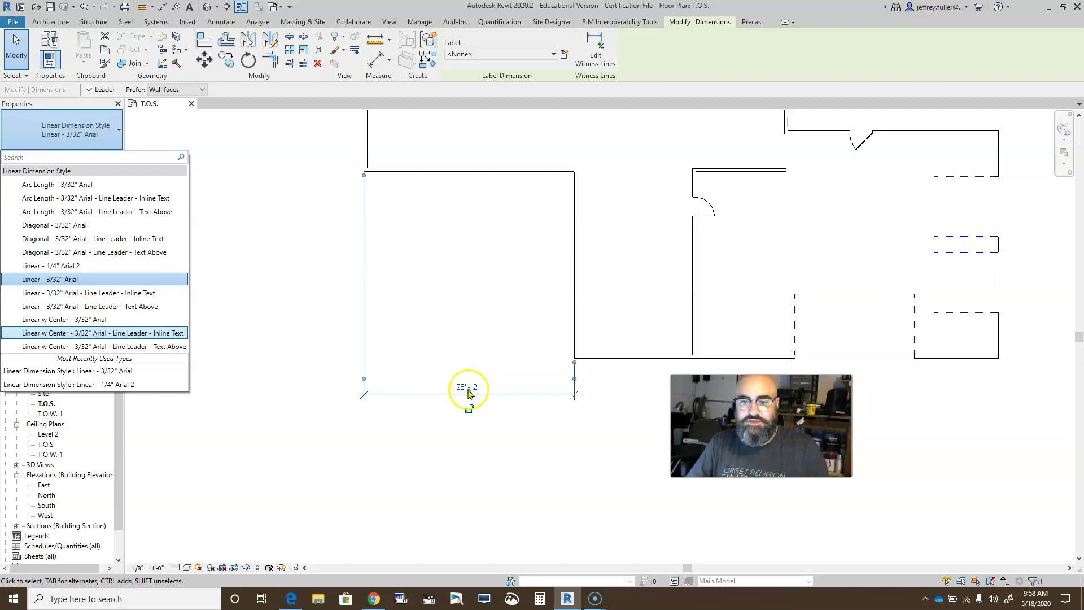
{"action": "left_click", "coordinate": [38, 266]}
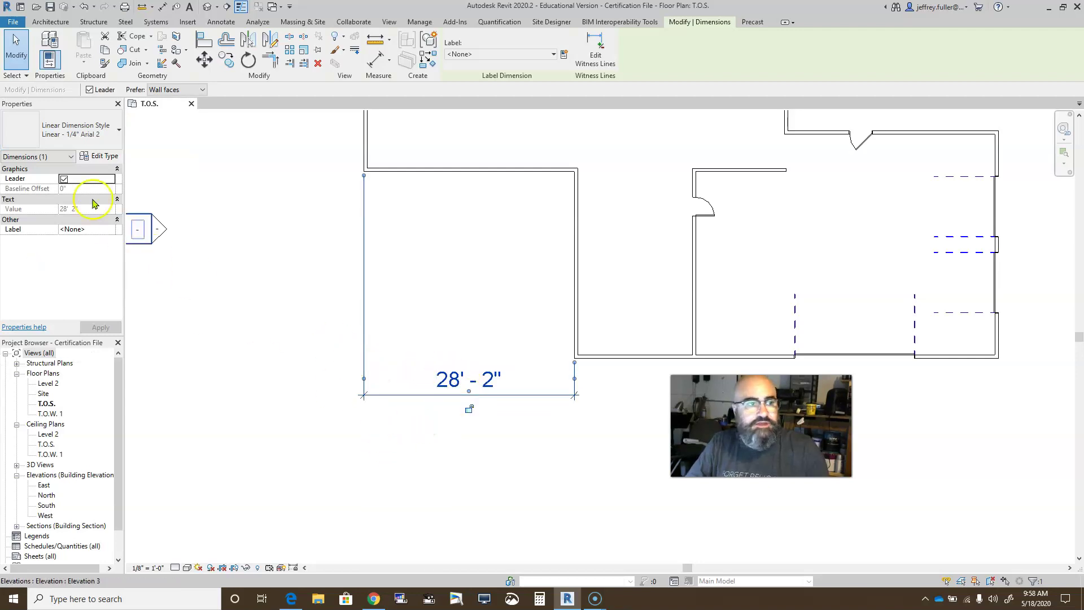
Step: Switch the selected dimension to Linear - 3/32" Arial and duplicate that type as Linear - 1/8" Arial
{"action": "left_click", "coordinate": [79, 132]}
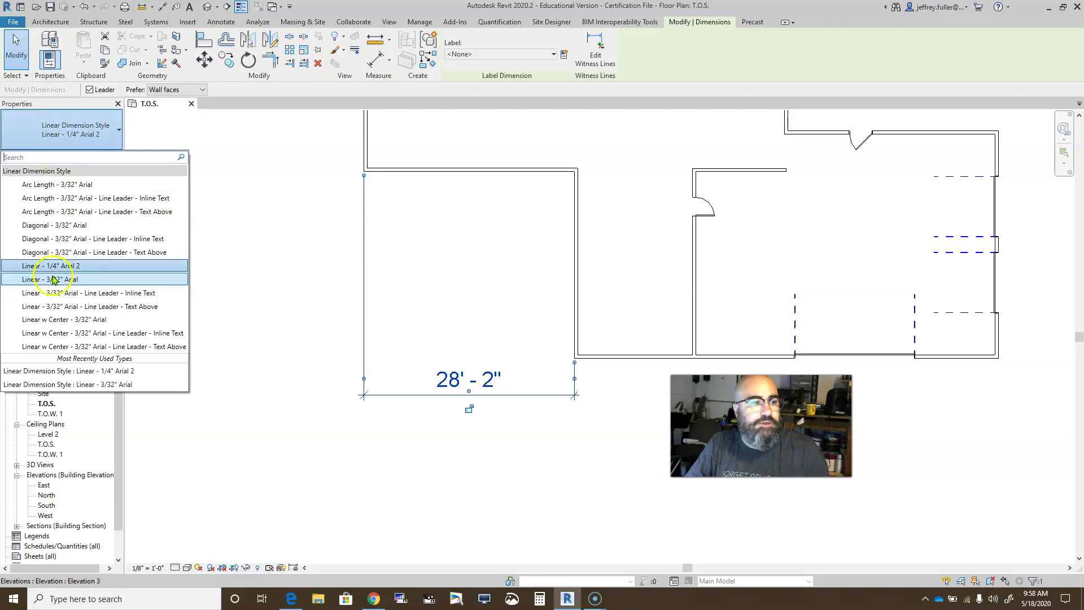
{"action": "left_click", "coordinate": [54, 279]}
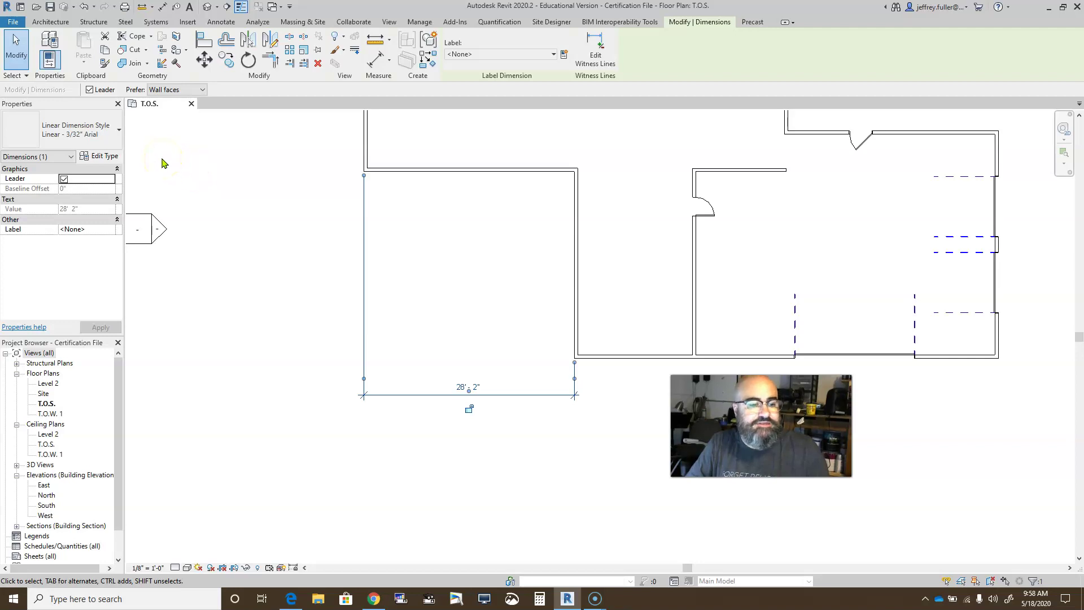
{"action": "left_click", "coordinate": [102, 158]}
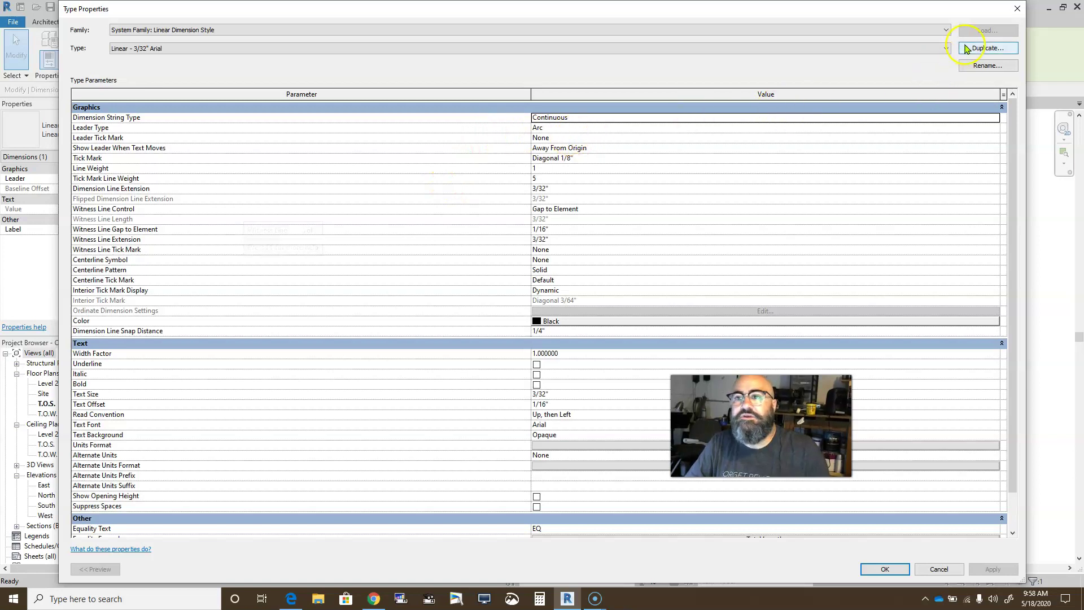
{"action": "left_click", "coordinate": [966, 49]}
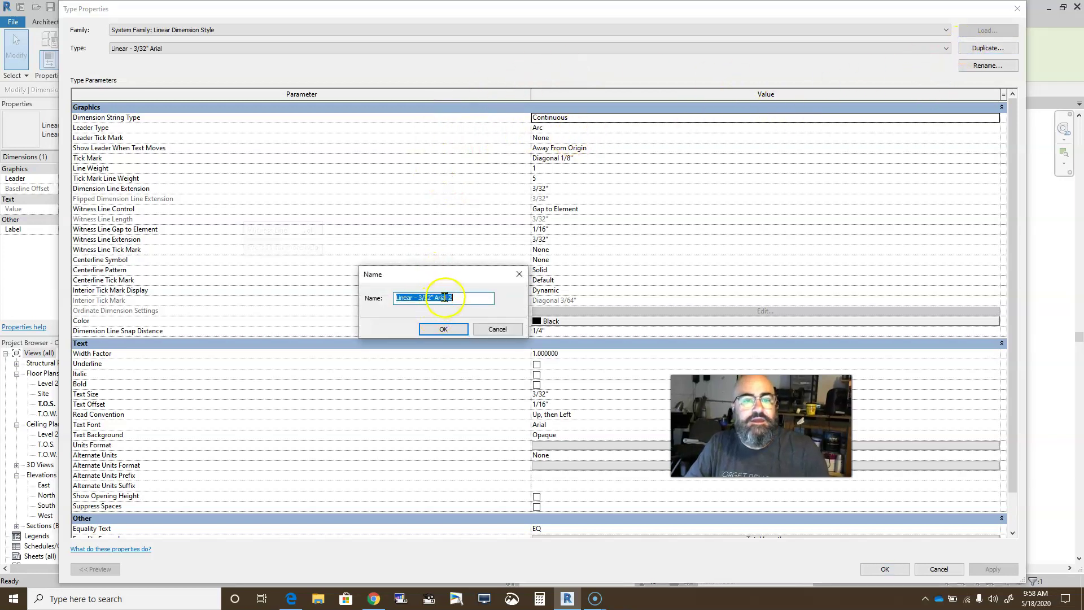
{"action": "left_click_drag", "start_coordinate": [453, 298], "coordinate": [419, 301]}
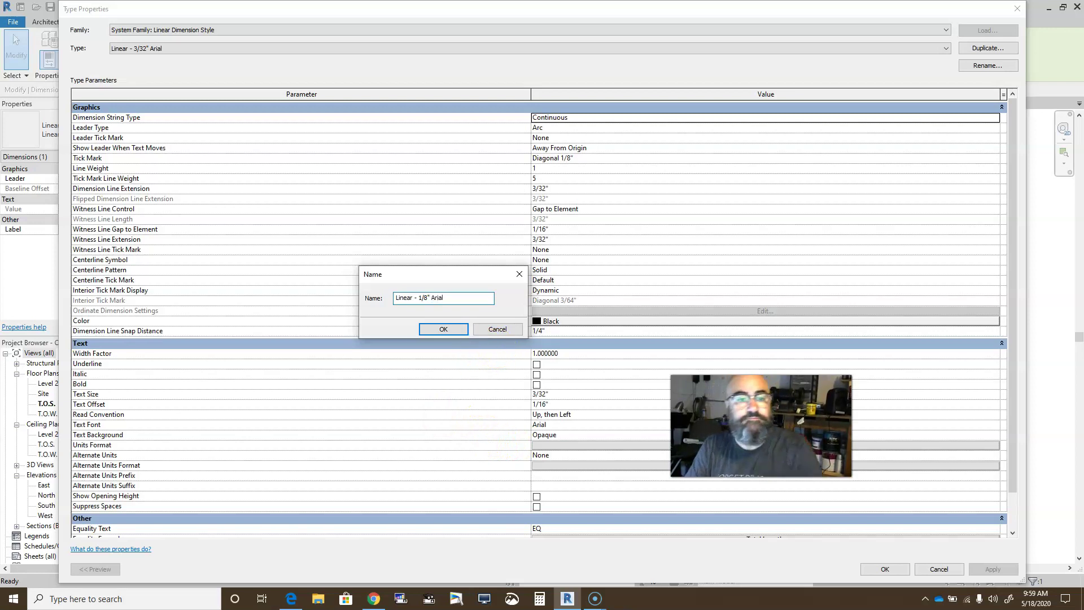
{"action": "left_click", "coordinate": [435, 329]}
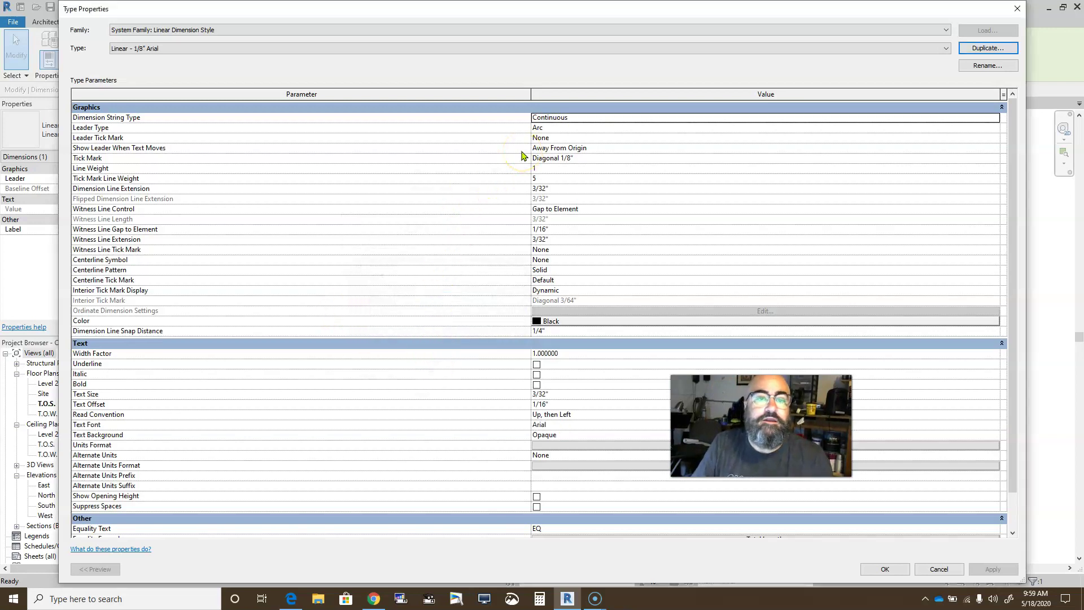
{"action": "left_click", "coordinate": [158, 50]}
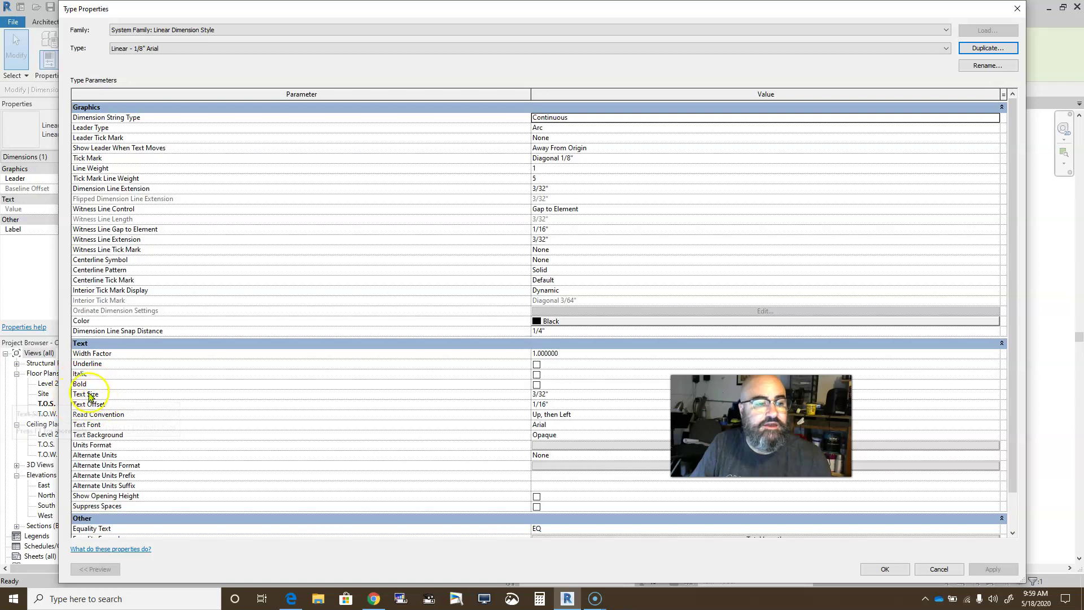
Step: Set the text size of the Linear - 1/8" Arial dimension type to 1/8"
{"action": "left_click", "coordinate": [545, 397]}
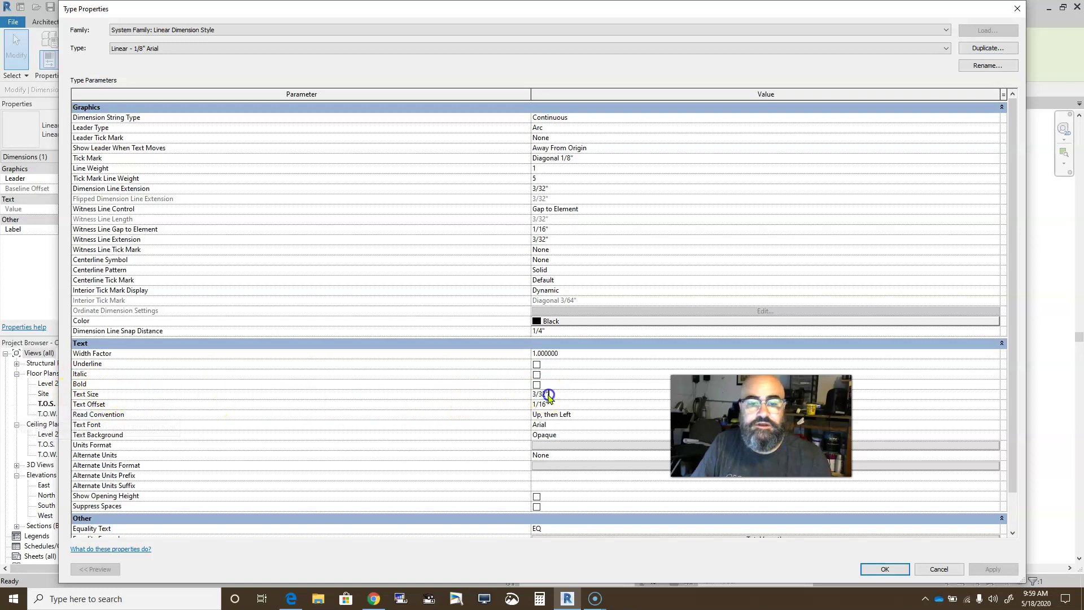
{"action": "left_click_drag", "start_coordinate": [545, 397], "coordinate": [519, 396]}
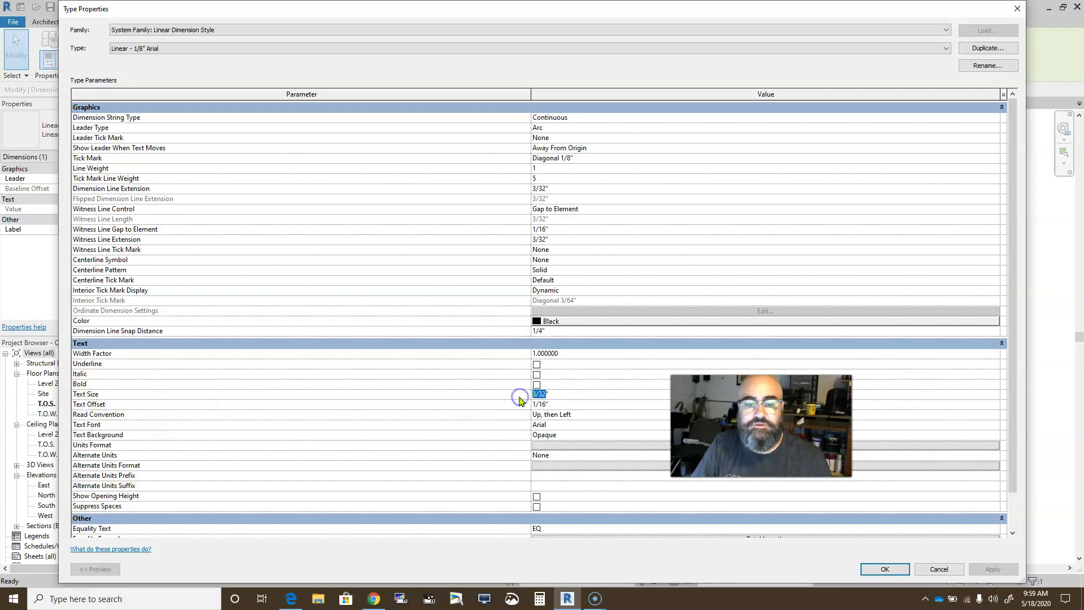
{"action": "type", "text": "1/8"}
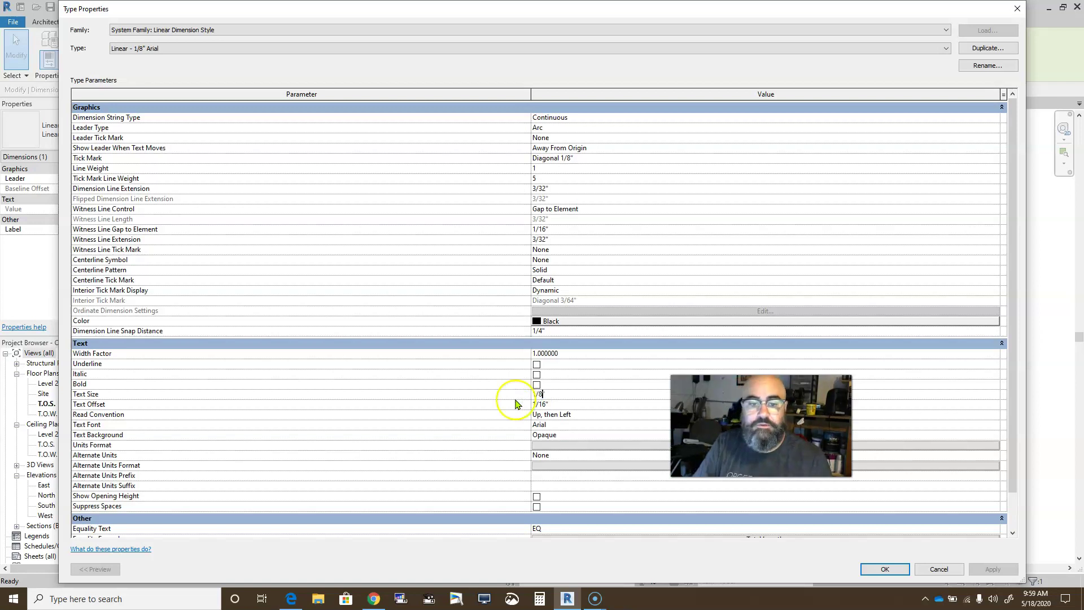
{"action": "left_click", "coordinate": [511, 394]}
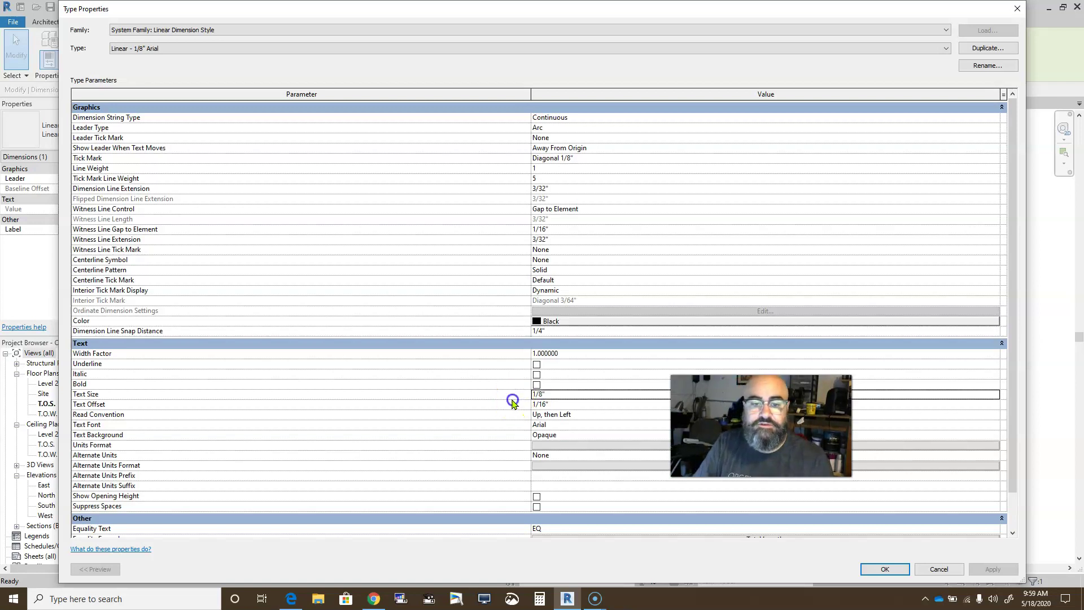
{"action": "left_click", "coordinate": [488, 413]}
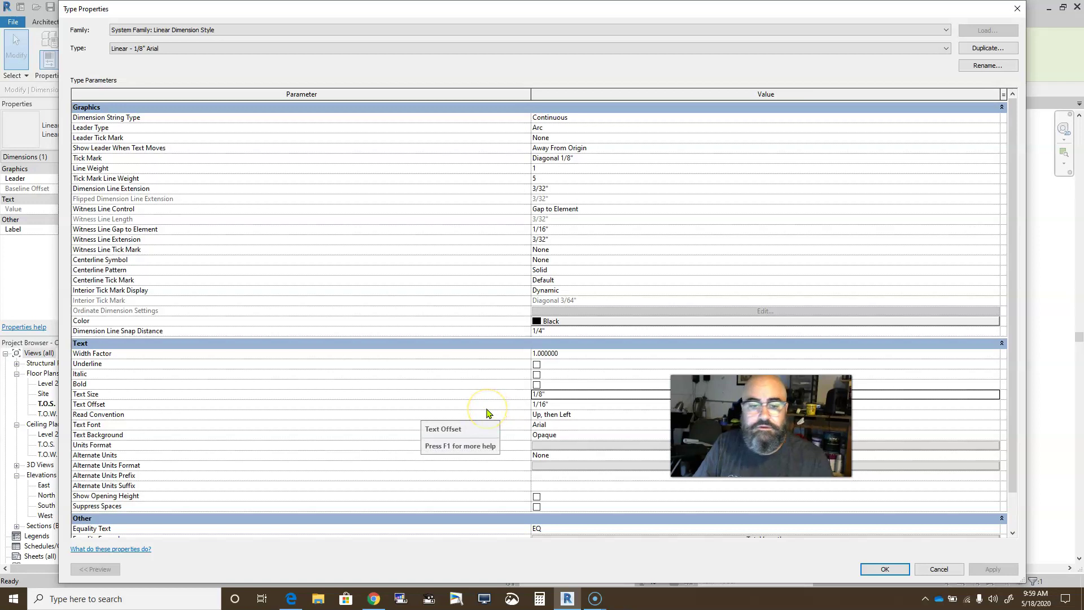
{"action": "left_click", "coordinate": [487, 416]}
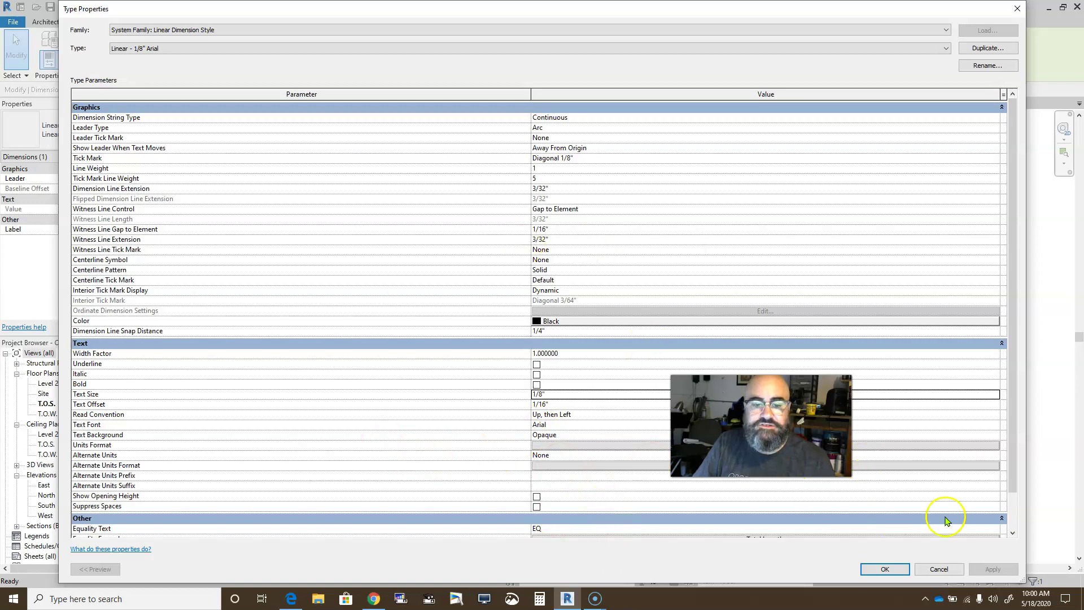
Step: Set the dimension type's Equality Witness Display to Tick and Line and accept the type properties
{"action": "scroll", "coordinate": [929, 476], "scroll_direction": "down", "scroll_amount": 2}
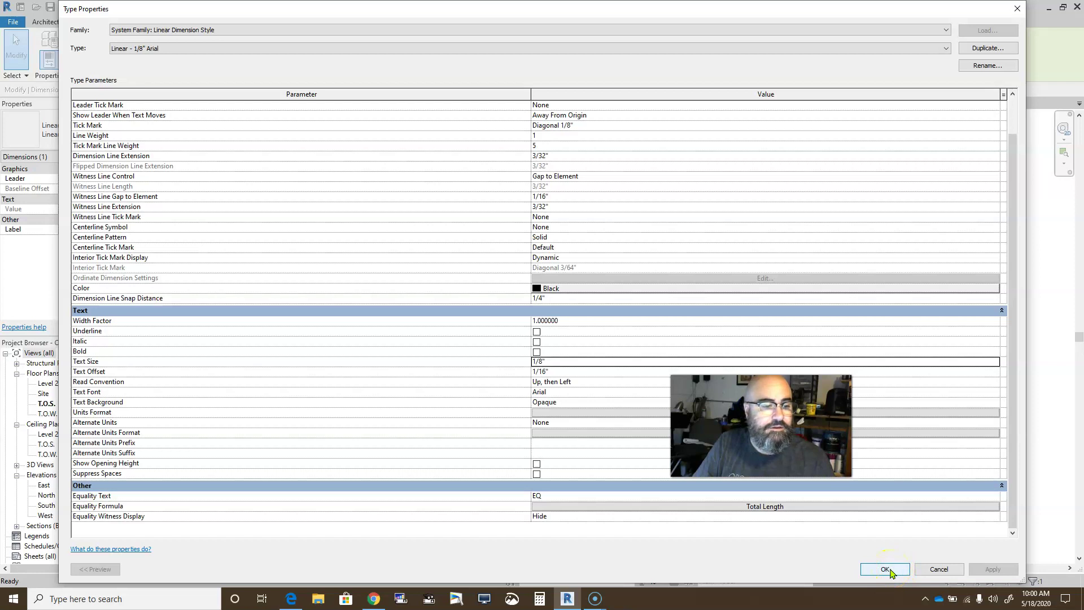
{"action": "left_click", "coordinate": [545, 518]}
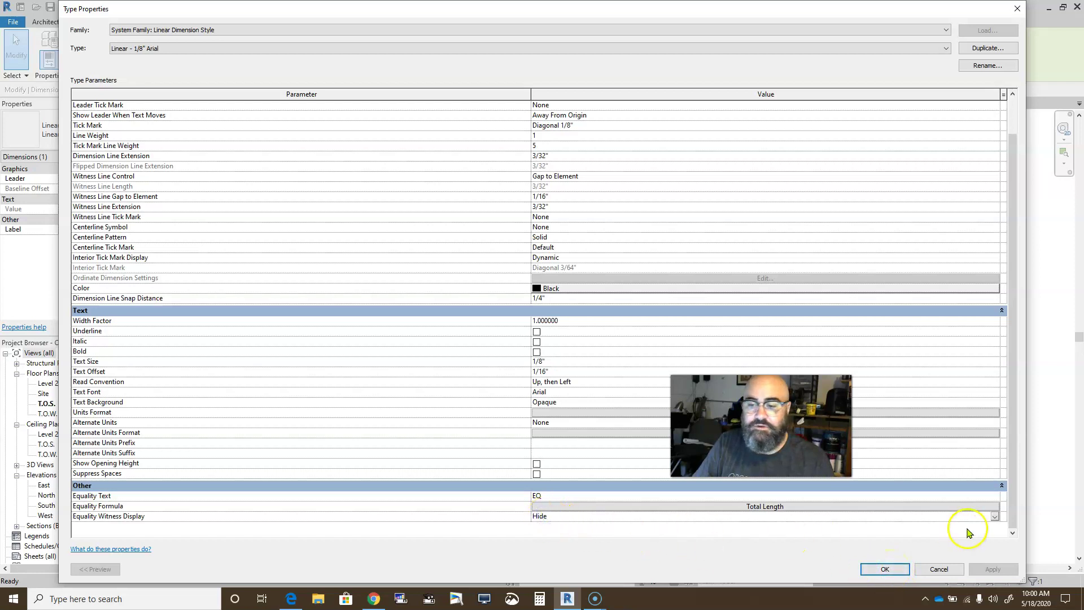
{"action": "left_click", "coordinate": [994, 517]}
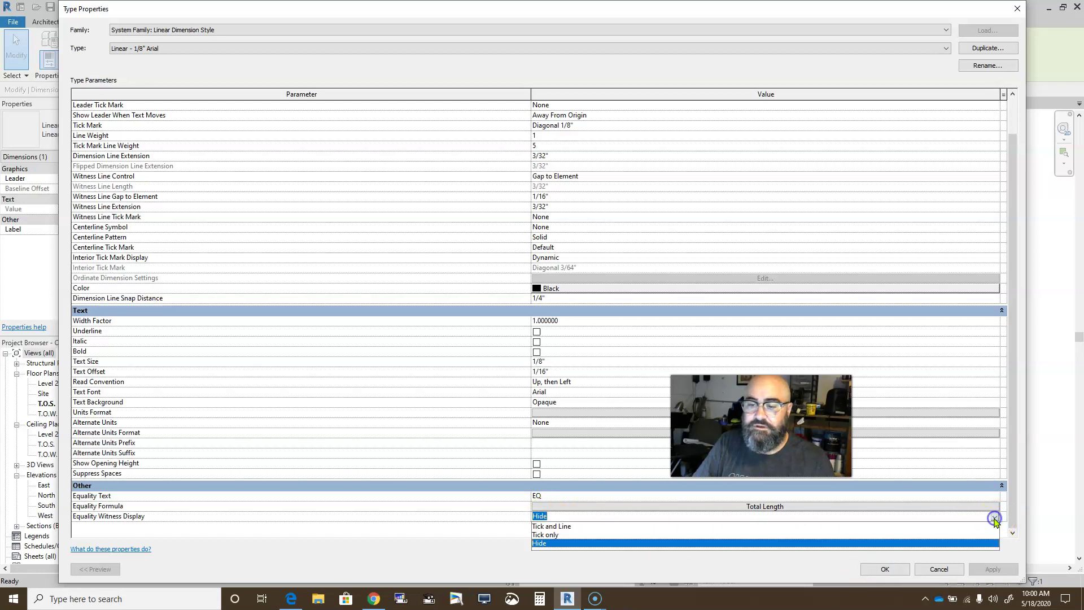
{"action": "left_click", "coordinate": [556, 526]}
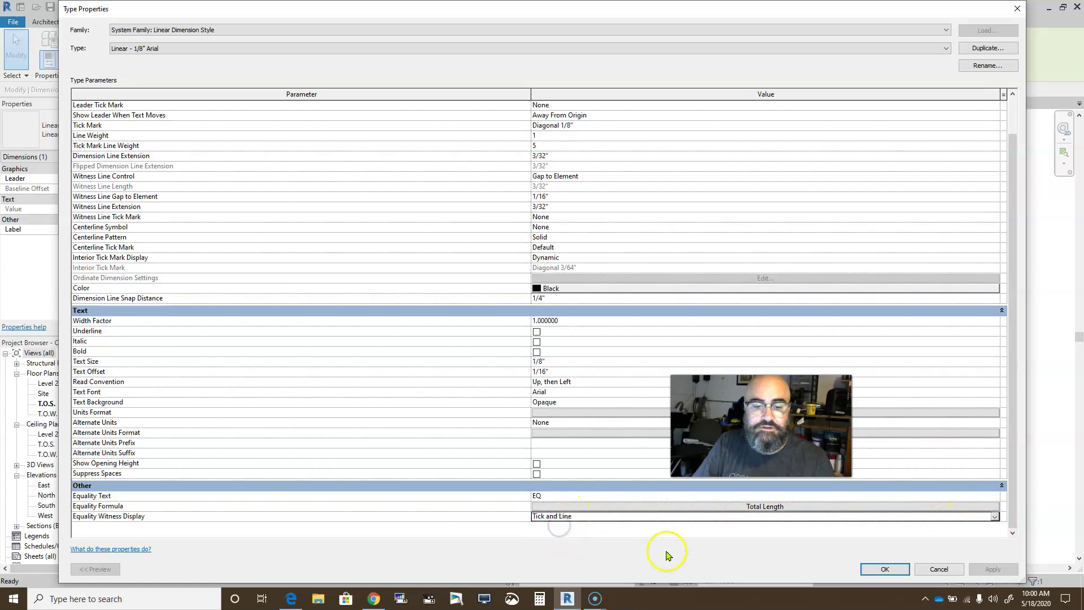
{"action": "left_click", "coordinate": [879, 569]}
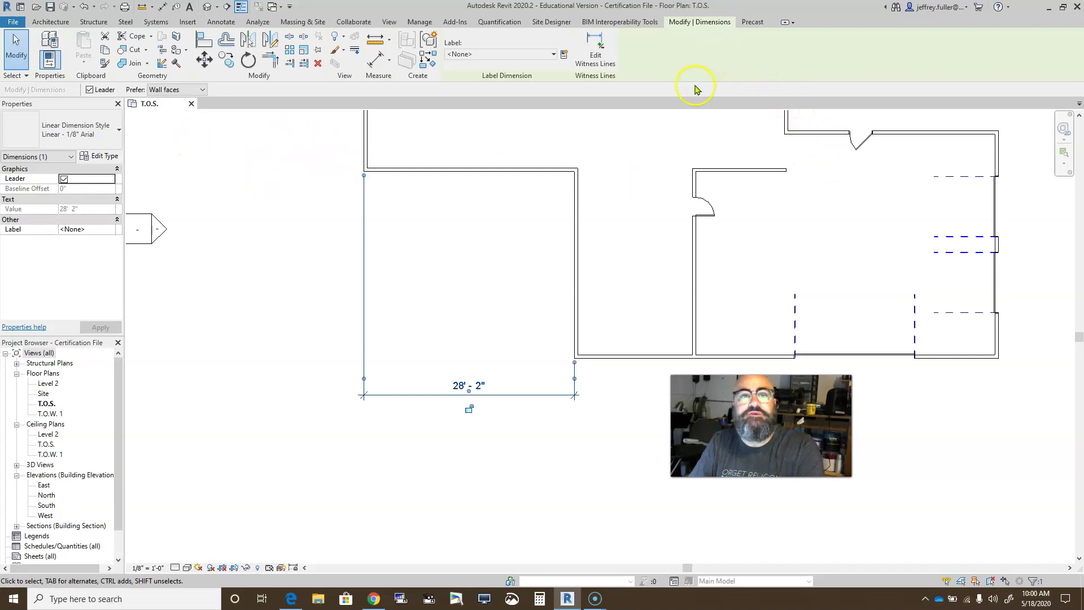
Step: Replace the trial dimension with an aligned string below the south wall, referencing the exterior walls' outer faces, the interior wall's centerline and the opening's center
{"action": "left_click", "coordinate": [522, 454]}
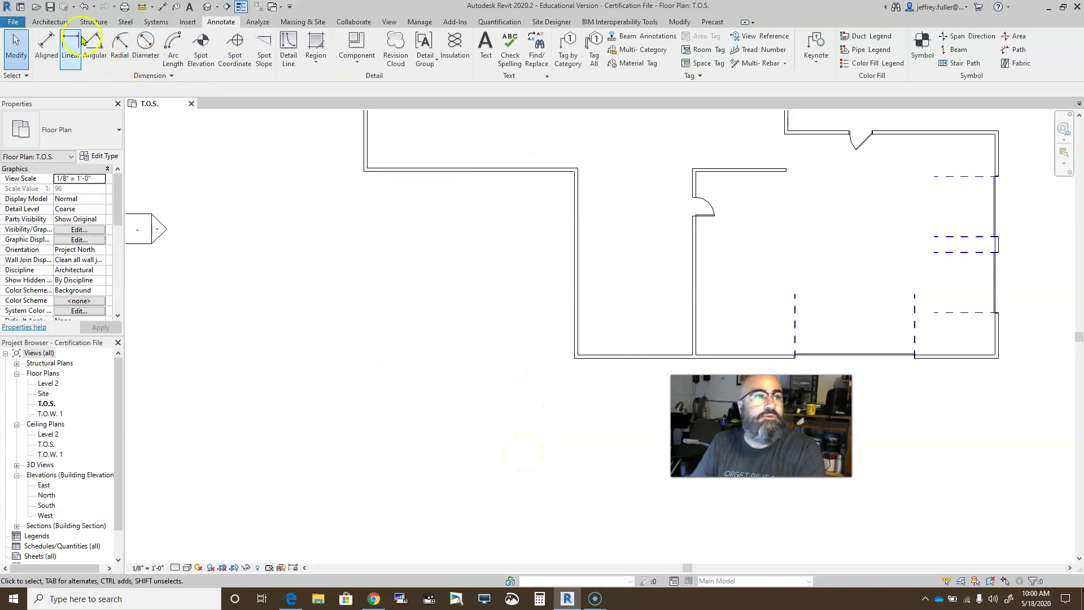
{"action": "left_click", "coordinate": [46, 46]}
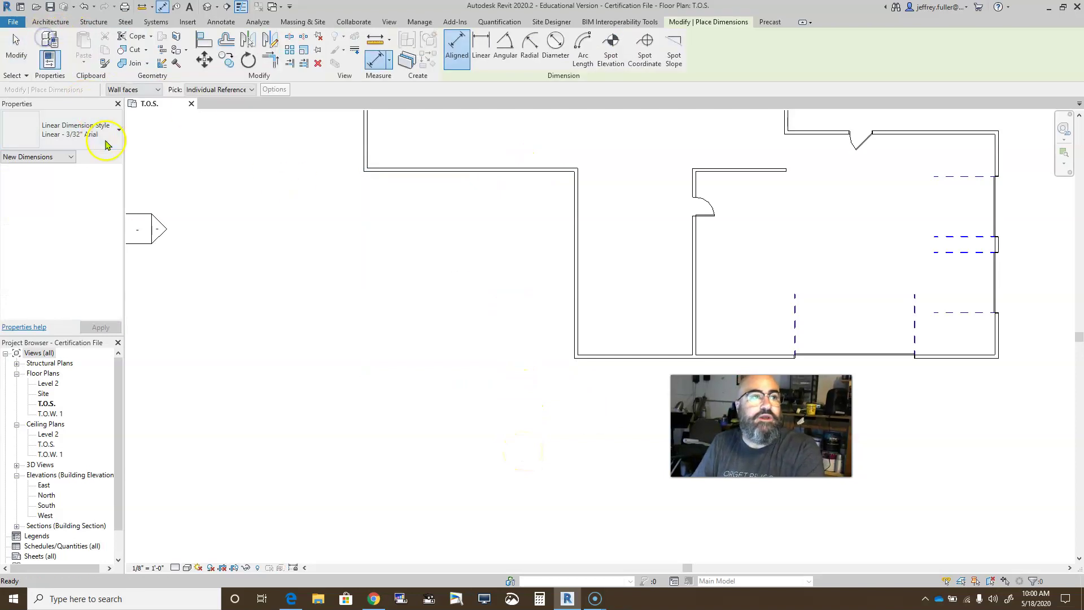
{"action": "left_click", "coordinate": [363, 157]}
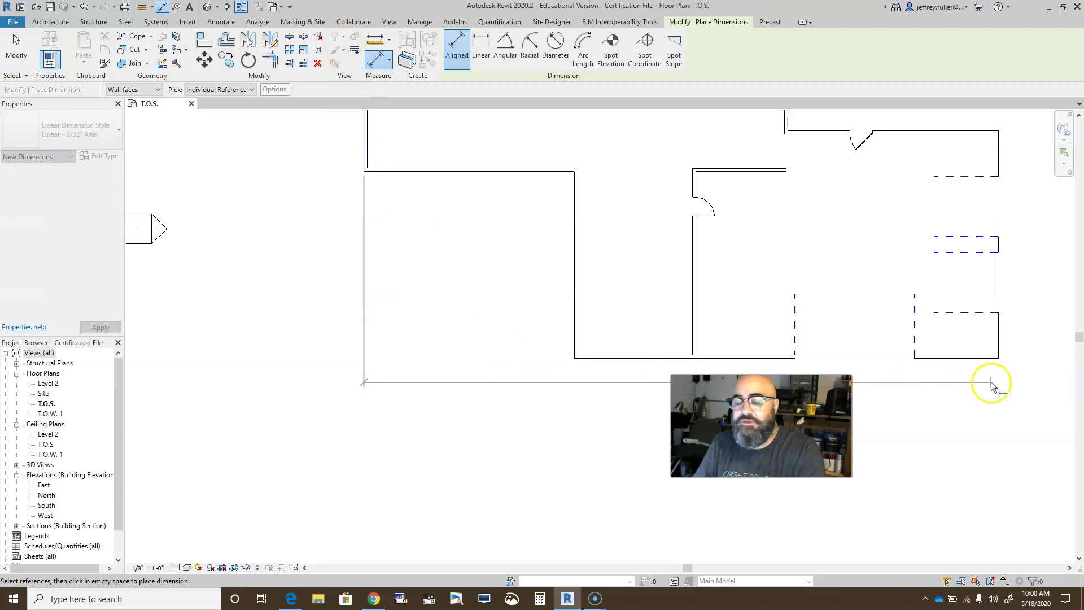
{"action": "left_click", "coordinate": [575, 337]}
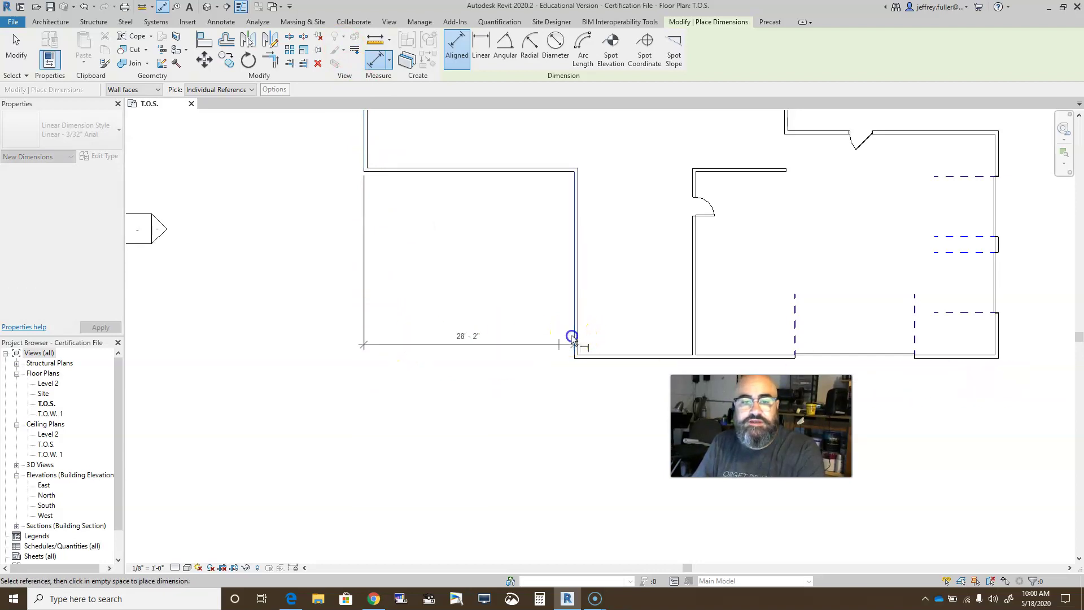
{"action": "scroll", "coordinate": [697, 353], "scroll_direction": "up", "scroll_amount": 6}
{"action": "left_click", "coordinate": [694, 349]}
{"action": "scroll", "coordinate": [953, 378], "scroll_direction": "down", "scroll_amount": 3}
{"action": "scroll", "coordinate": [960, 383], "scroll_direction": "down", "scroll_amount": 4}
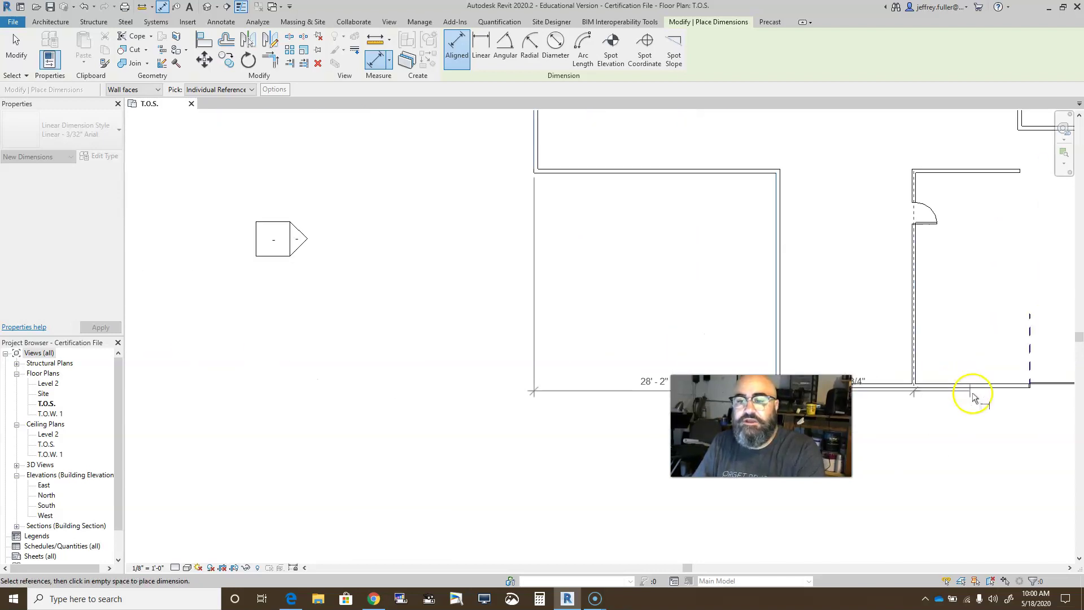
{"action": "middle_click_drag", "start_coordinate": [696, 371], "coordinate": [484, 290]}
{"action": "left_click", "coordinate": [596, 288]}
{"action": "left_click", "coordinate": [739, 286]}
{"action": "left_click", "coordinate": [565, 358]}
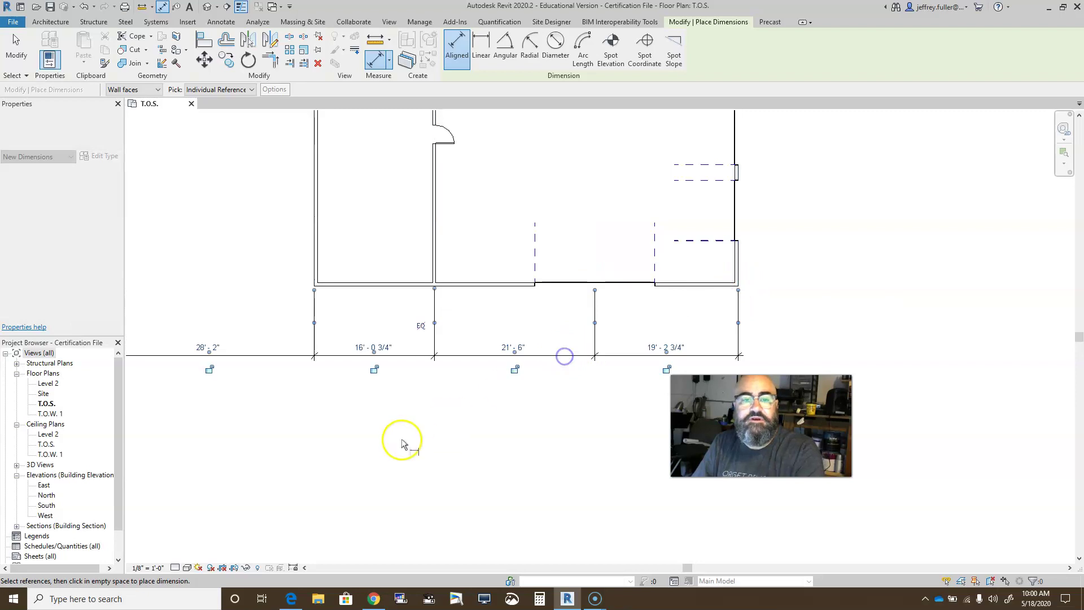
Step: Place an aligned dimension string outside the east wall, from the room's north outer face through both opening centers to the south outer face
{"action": "middle_click_drag", "start_coordinate": [411, 447], "coordinate": [542, 339]}
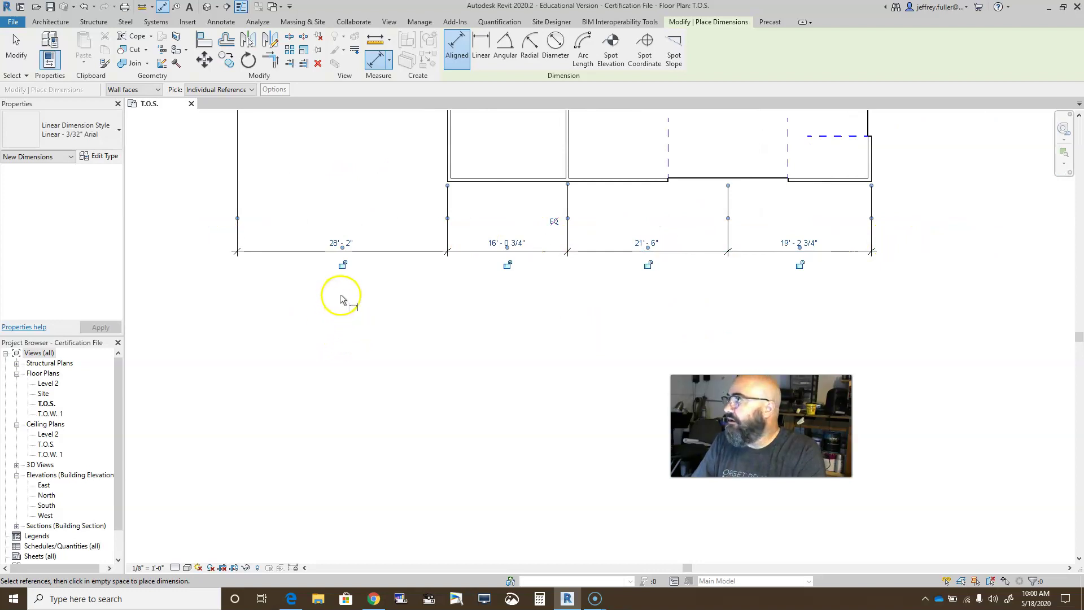
{"action": "scroll", "coordinate": [440, 296], "scroll_direction": "down", "scroll_amount": 1}
{"action": "middle_click_drag", "start_coordinate": [513, 286], "coordinate": [418, 329]}
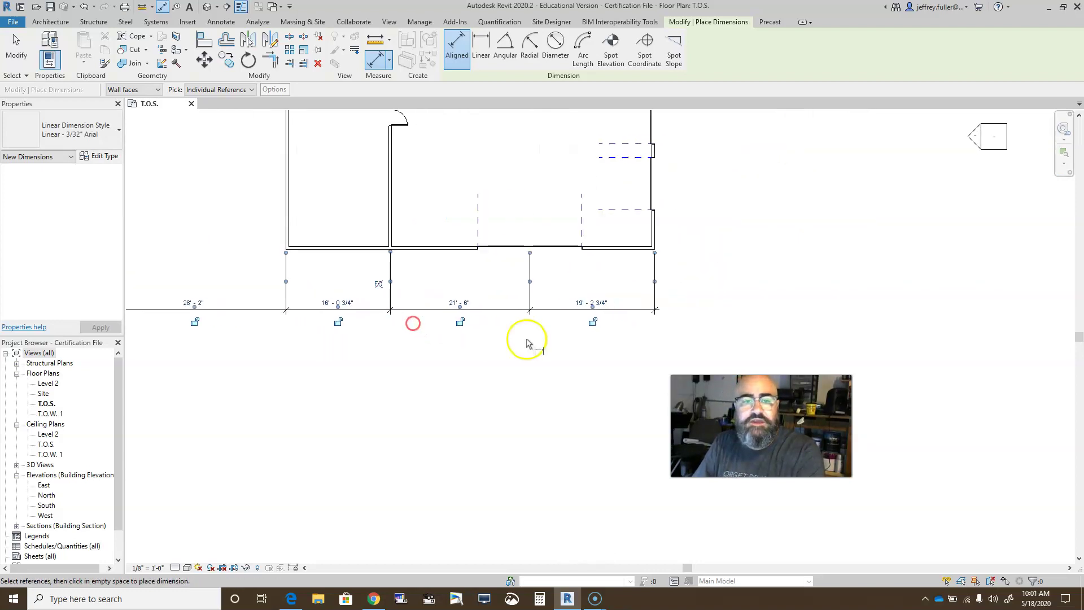
{"action": "middle_click_drag", "start_coordinate": [399, 400], "coordinate": [481, 453]}
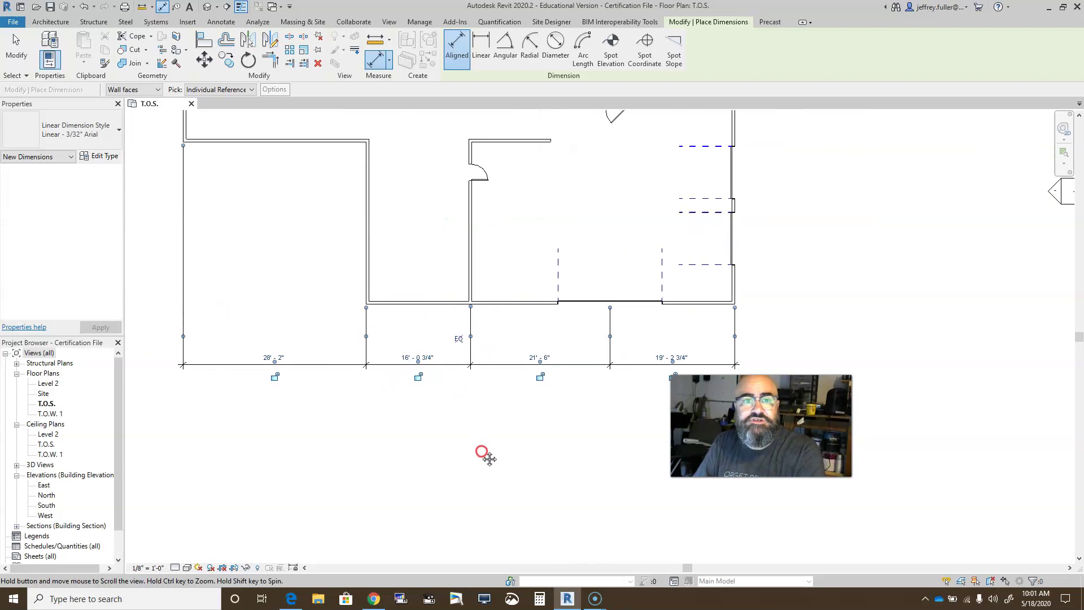
{"action": "scroll", "coordinate": [424, 422], "scroll_direction": "down", "scroll_amount": 1}
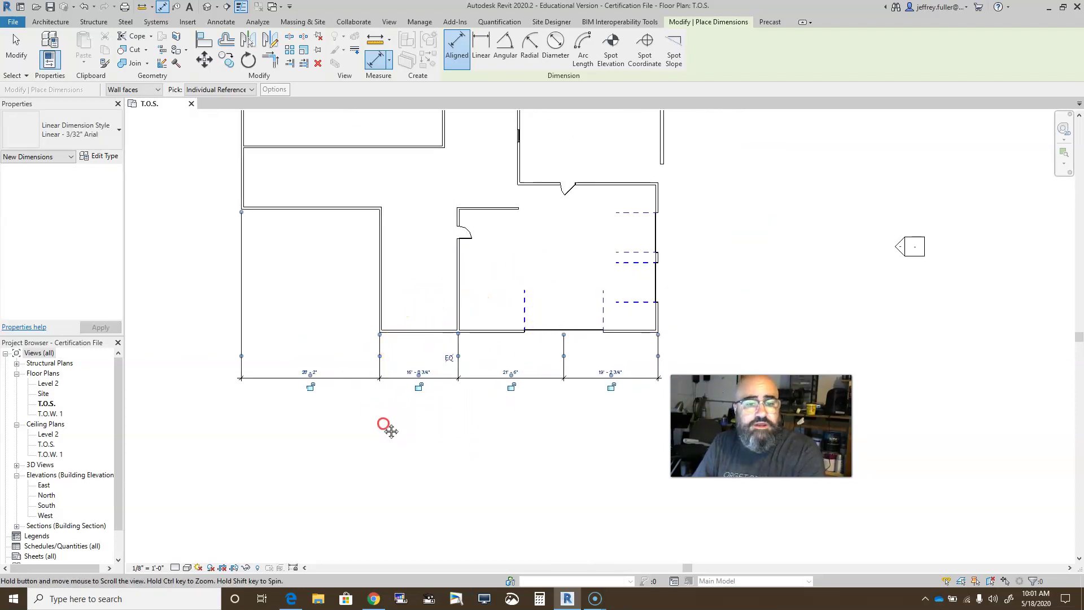
{"action": "middle_click_drag", "start_coordinate": [382, 425], "coordinate": [317, 437]}
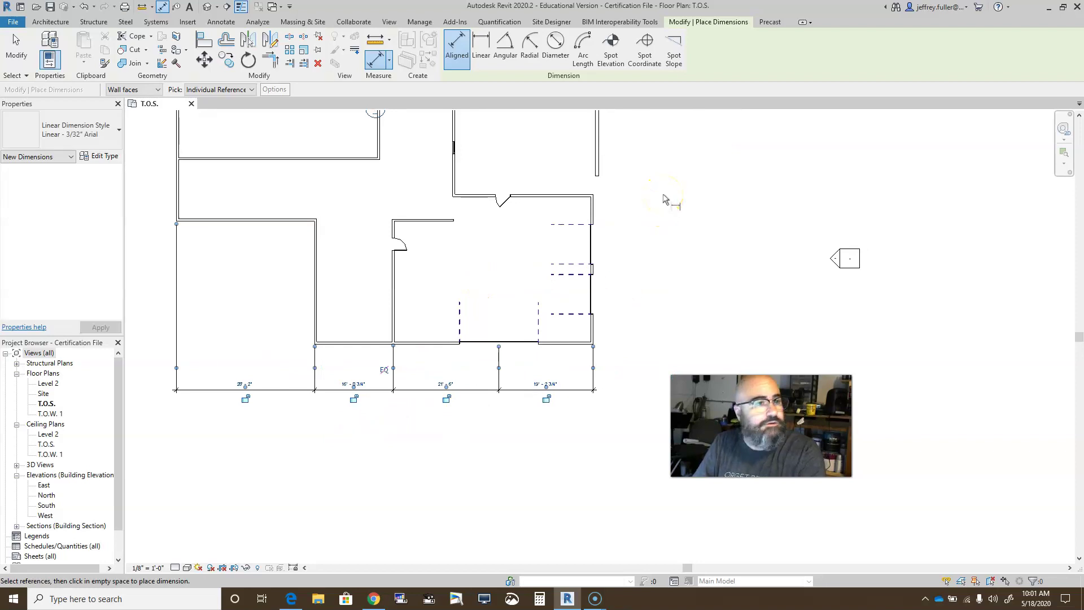
{"action": "left_click", "coordinate": [680, 208]}
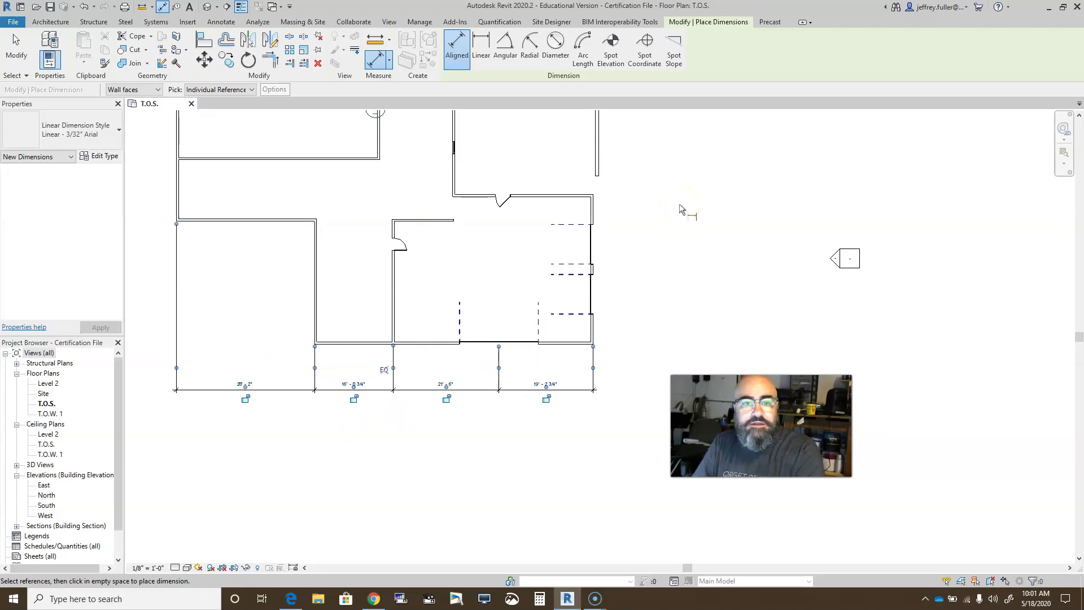
{"action": "left_click", "coordinate": [584, 197]}
{"action": "left_click", "coordinate": [591, 244]}
{"action": "left_click", "coordinate": [585, 297]}
{"action": "left_click", "coordinate": [586, 344]}
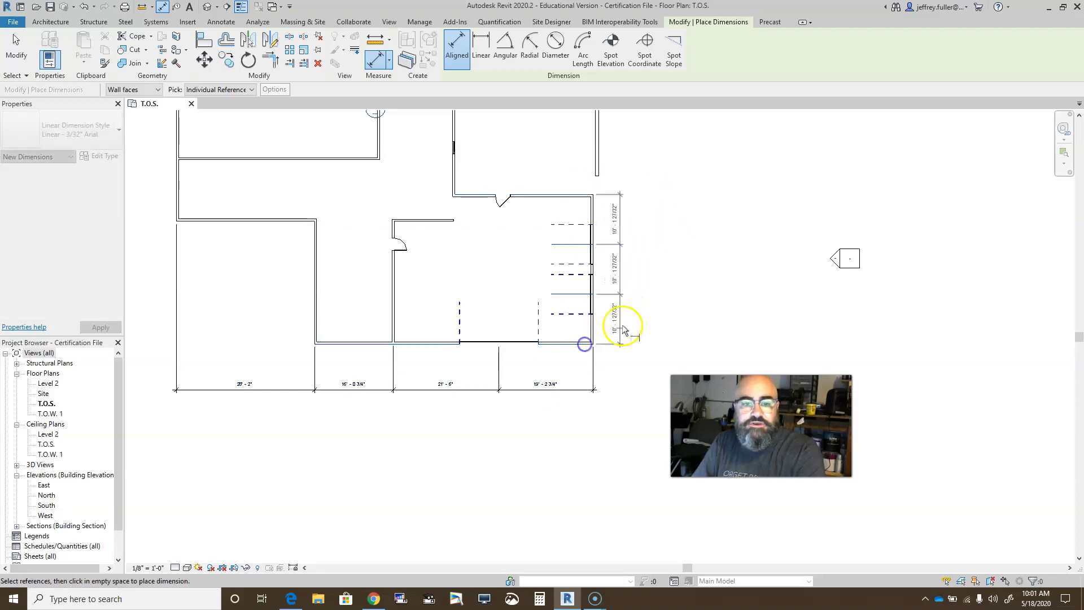
{"action": "left_click", "coordinate": [636, 310]}
Step: Turn on dimension equality for the east wall's three-segment dimension string
{"action": "scroll", "coordinate": [659, 274], "scroll_direction": "up", "scroll_amount": 1}
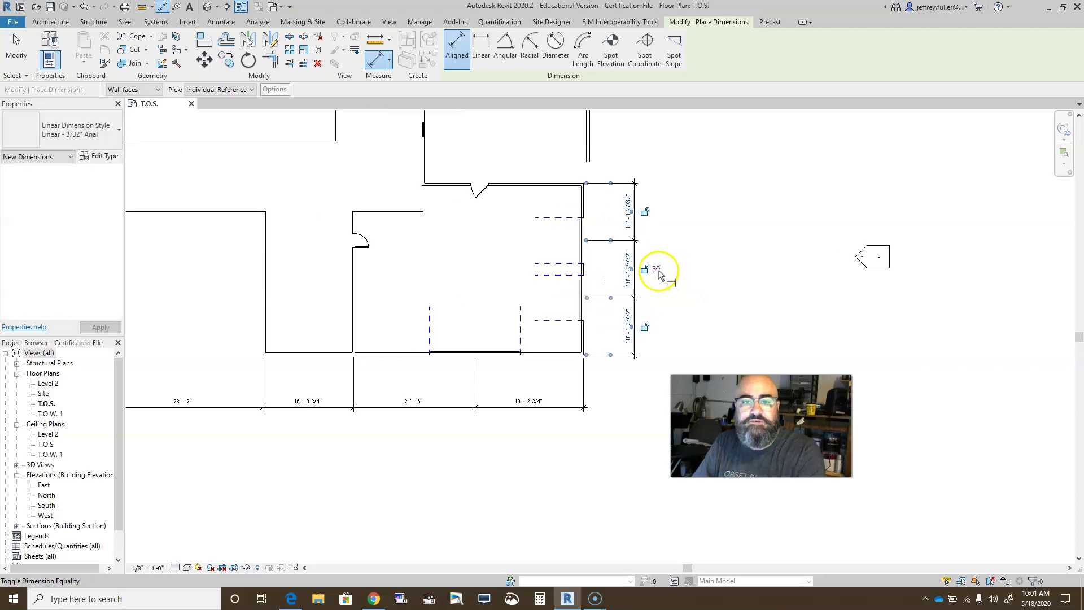
{"action": "scroll", "coordinate": [659, 274], "scroll_direction": "up", "scroll_amount": 3}
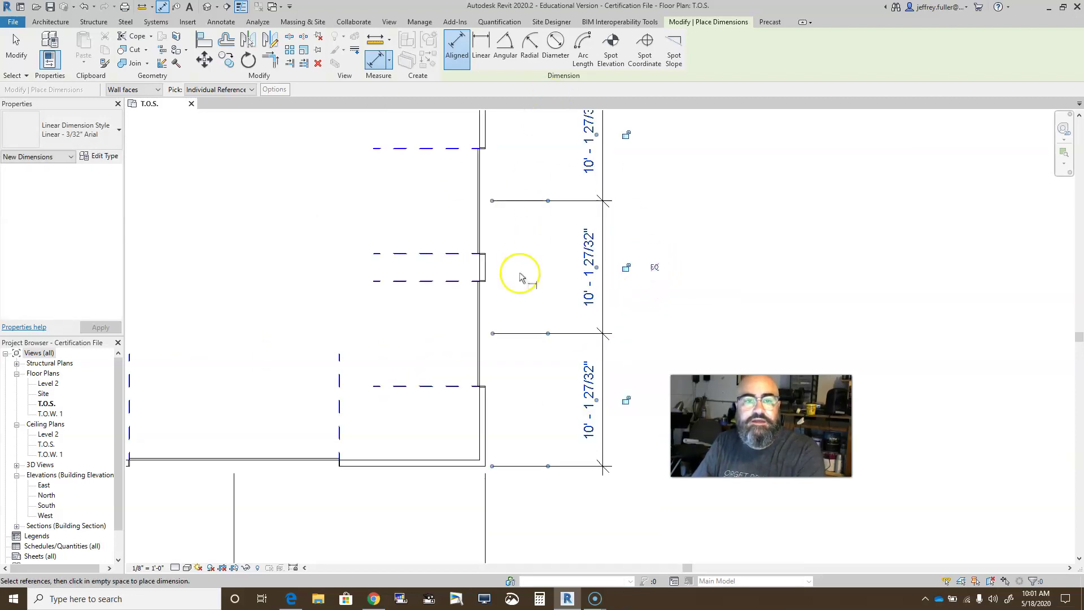
{"action": "scroll", "coordinate": [520, 273], "scroll_direction": "down", "scroll_amount": 2}
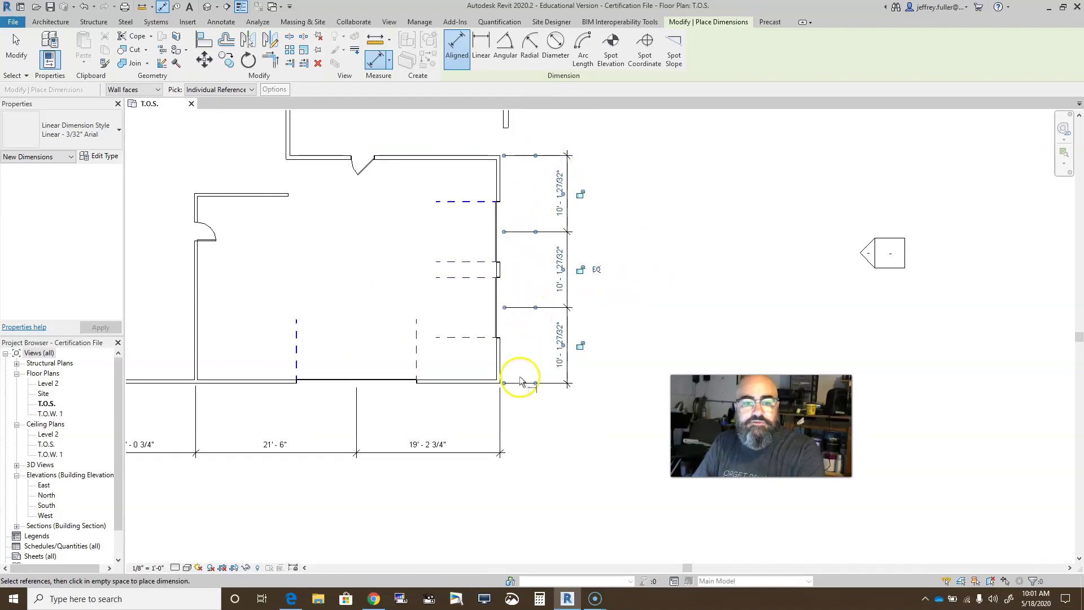
{"action": "scroll", "coordinate": [611, 282], "scroll_direction": "up", "scroll_amount": 1}
{"action": "scroll", "coordinate": [611, 283], "scroll_direction": "up", "scroll_amount": 2}
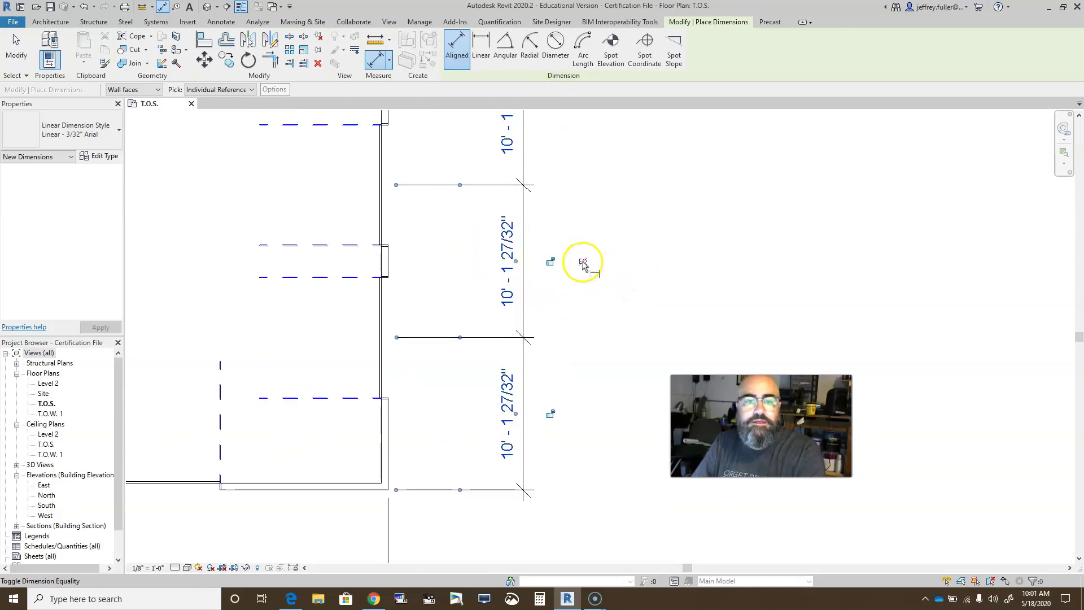
{"action": "left_click", "coordinate": [582, 262]}
{"action": "scroll", "coordinate": [631, 288], "scroll_direction": "down", "scroll_amount": 3}
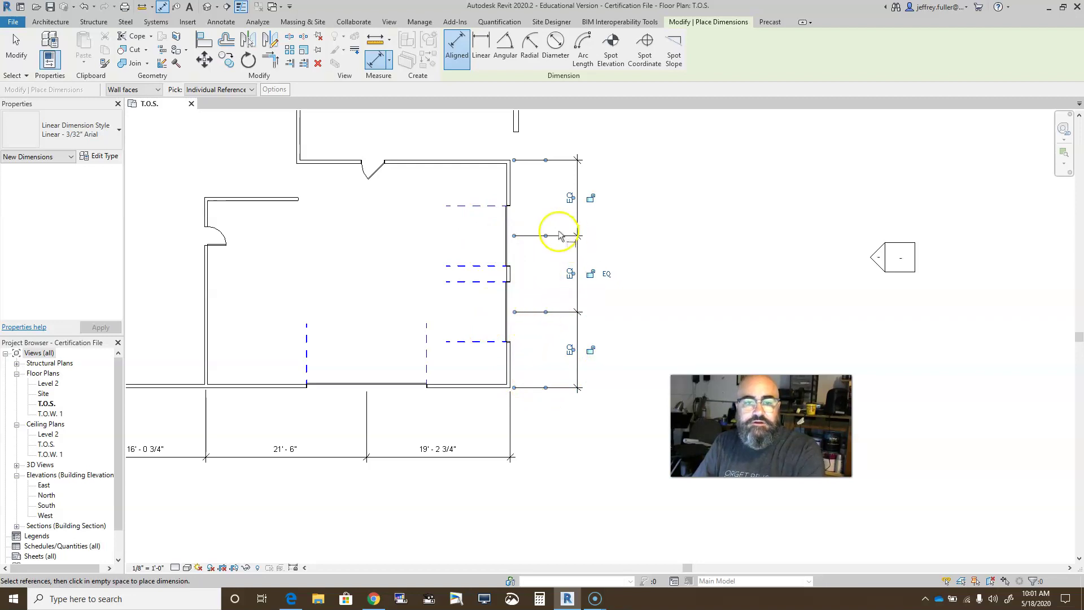
{"action": "scroll", "coordinate": [617, 160], "scroll_direction": "down", "scroll_amount": 2}
{"action": "middle_click_drag", "start_coordinate": [617, 160], "coordinate": [714, 216]}
{"action": "scroll", "coordinate": [714, 216], "scroll_direction": "down", "scroll_amount": 2}
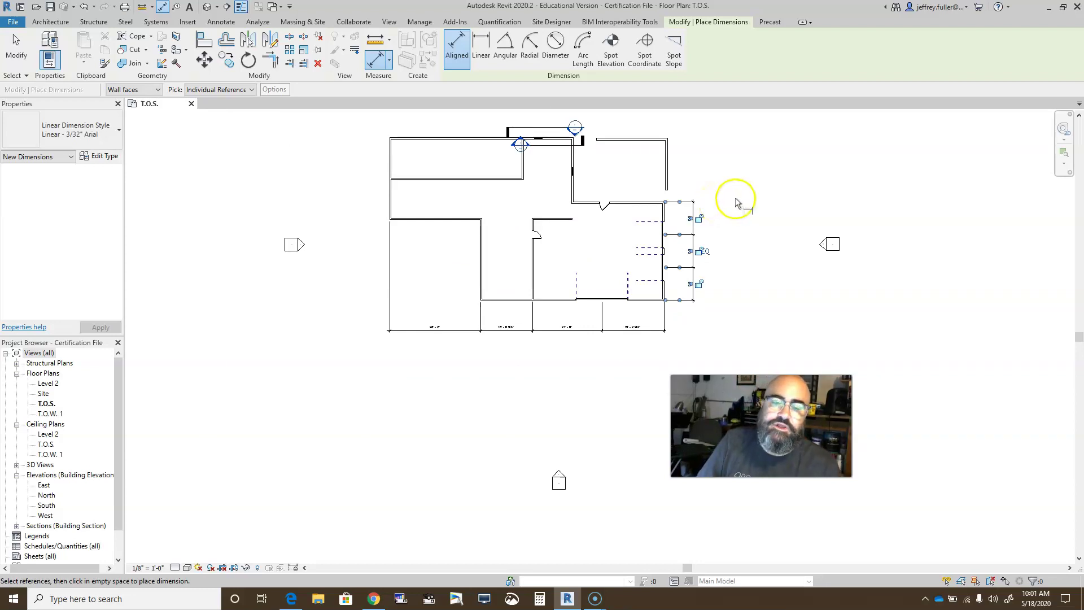
{"action": "middle_click_drag", "start_coordinate": [731, 196], "coordinate": [731, 196]}
{"action": "scroll", "coordinate": [730, 196], "scroll_direction": "down", "scroll_amount": 1}
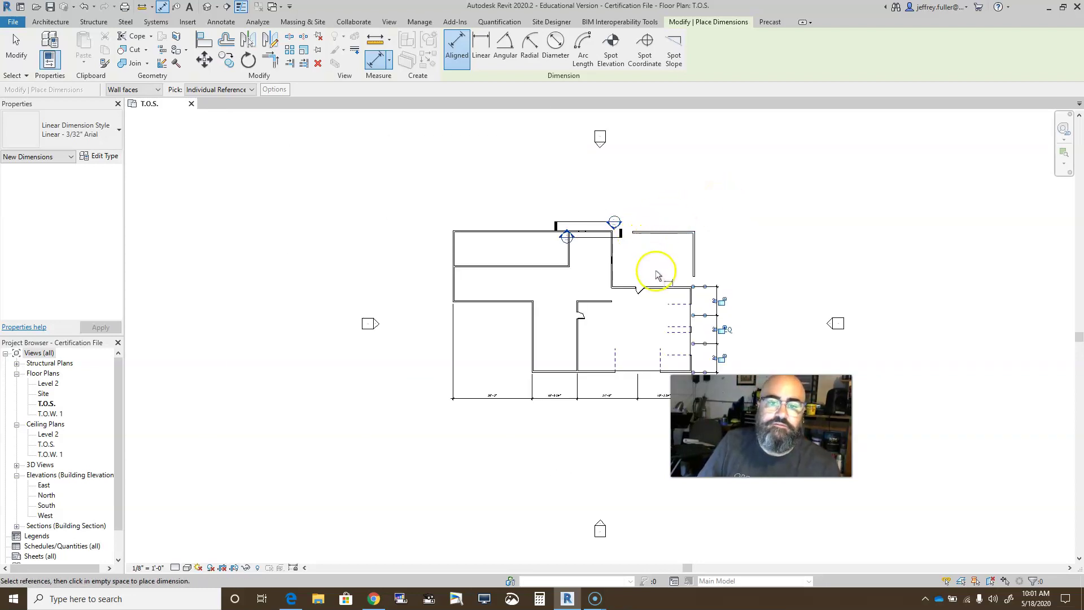
{"action": "scroll", "coordinate": [654, 273], "scroll_direction": "up", "scroll_amount": 2}
{"action": "middle_click_drag", "start_coordinate": [655, 273], "coordinate": [593, 252]}
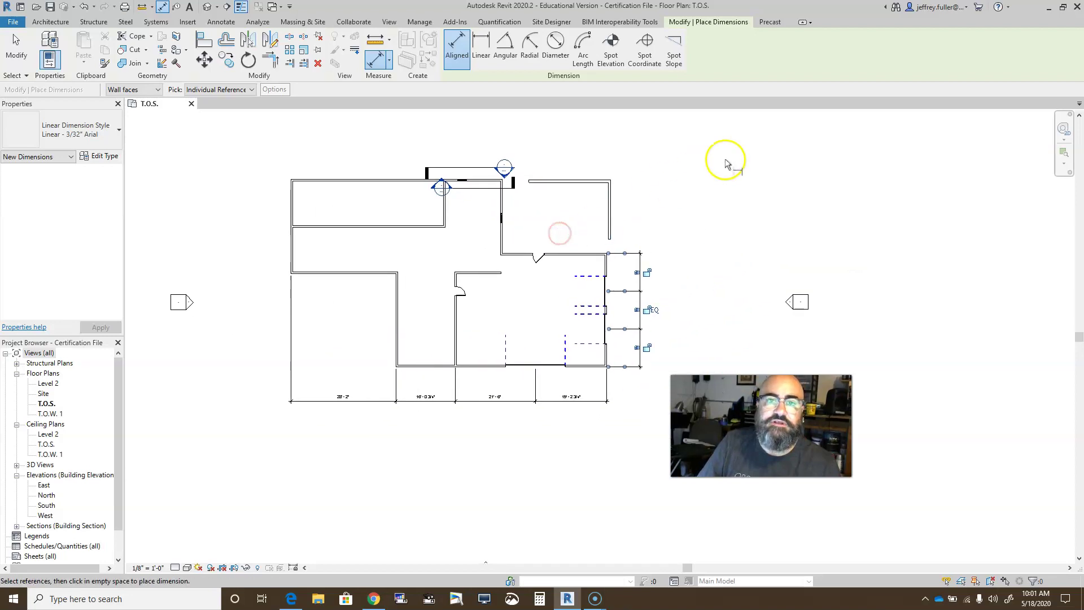